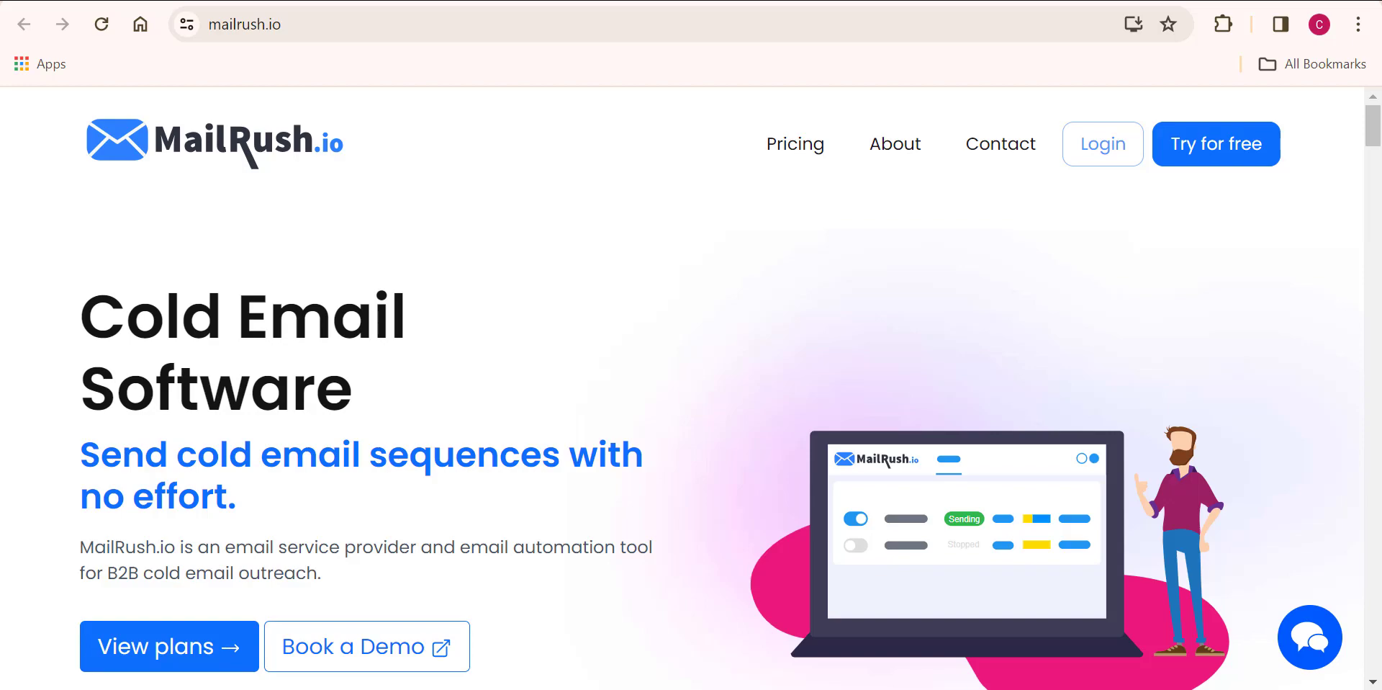
# - Open the Prospect Outreach Demo day-1 email and make "Live Chat" bold
pyautogui.scroll(-15, 1378, 255)
pyautogui.moveTo(1379, 245); pyautogui.dragTo(1379, 414)
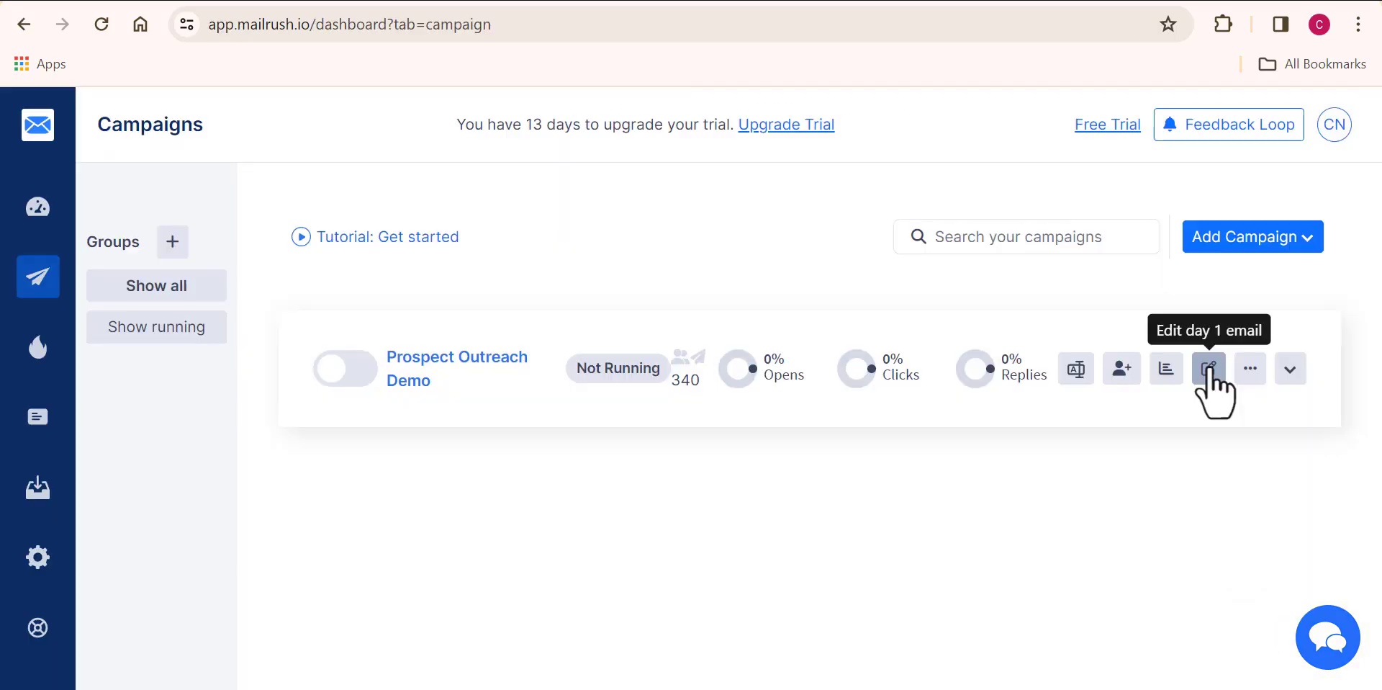
pyautogui.click(1208, 371)
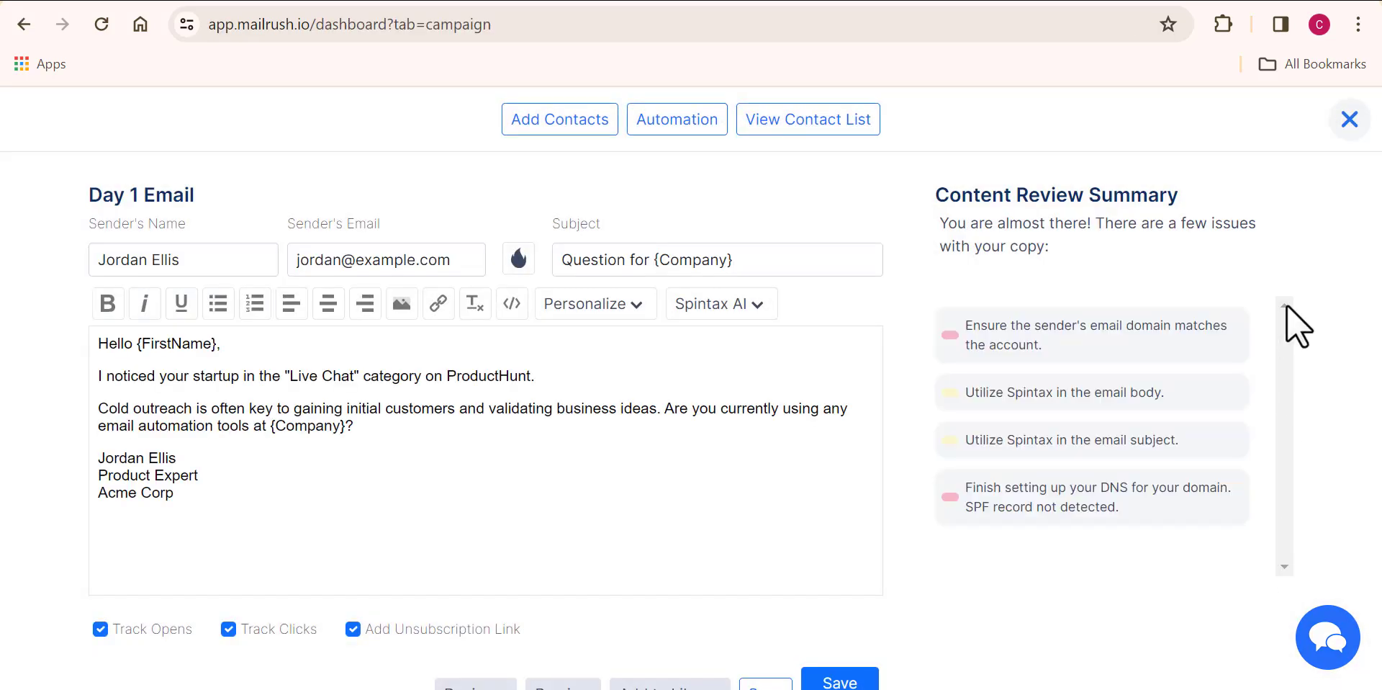
pyautogui.moveTo(285, 376); pyautogui.dragTo(366, 375)
pyautogui.click(108, 303)
pyautogui.click(347, 536)
# - Look over the subject line, then leave the editor for the mailrush.io homepage
pyautogui.moveTo(87, 193); pyautogui.dragTo(172, 252)
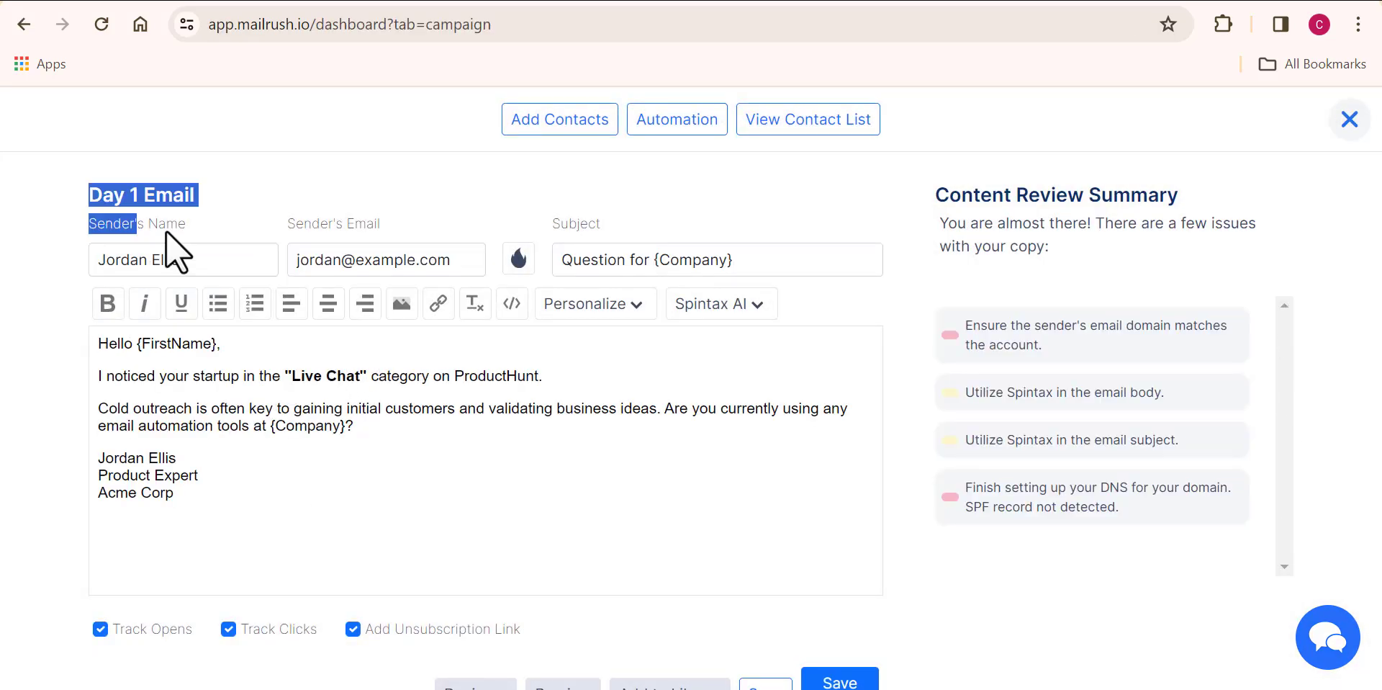
pyautogui.click(160, 185)
pyautogui.moveTo(285, 224); pyautogui.dragTo(410, 231)
pyautogui.click(580, 260)
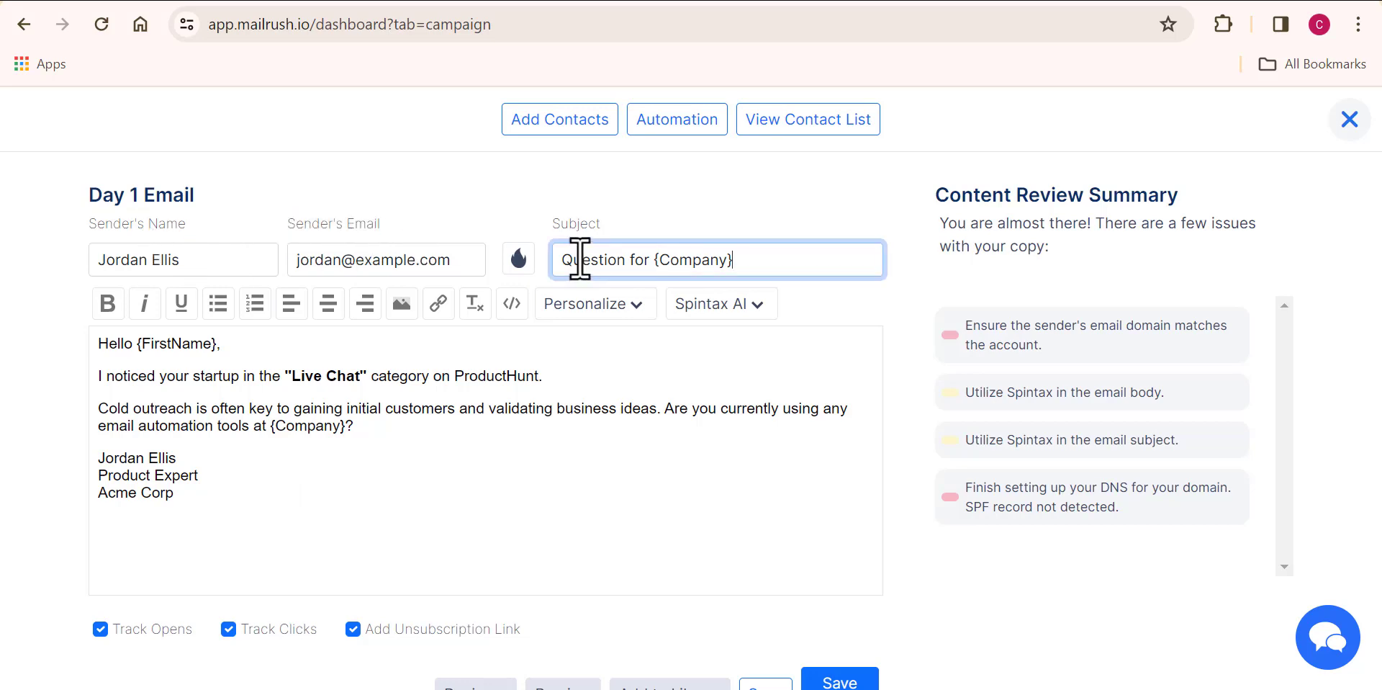
pyautogui.click(827, 222)
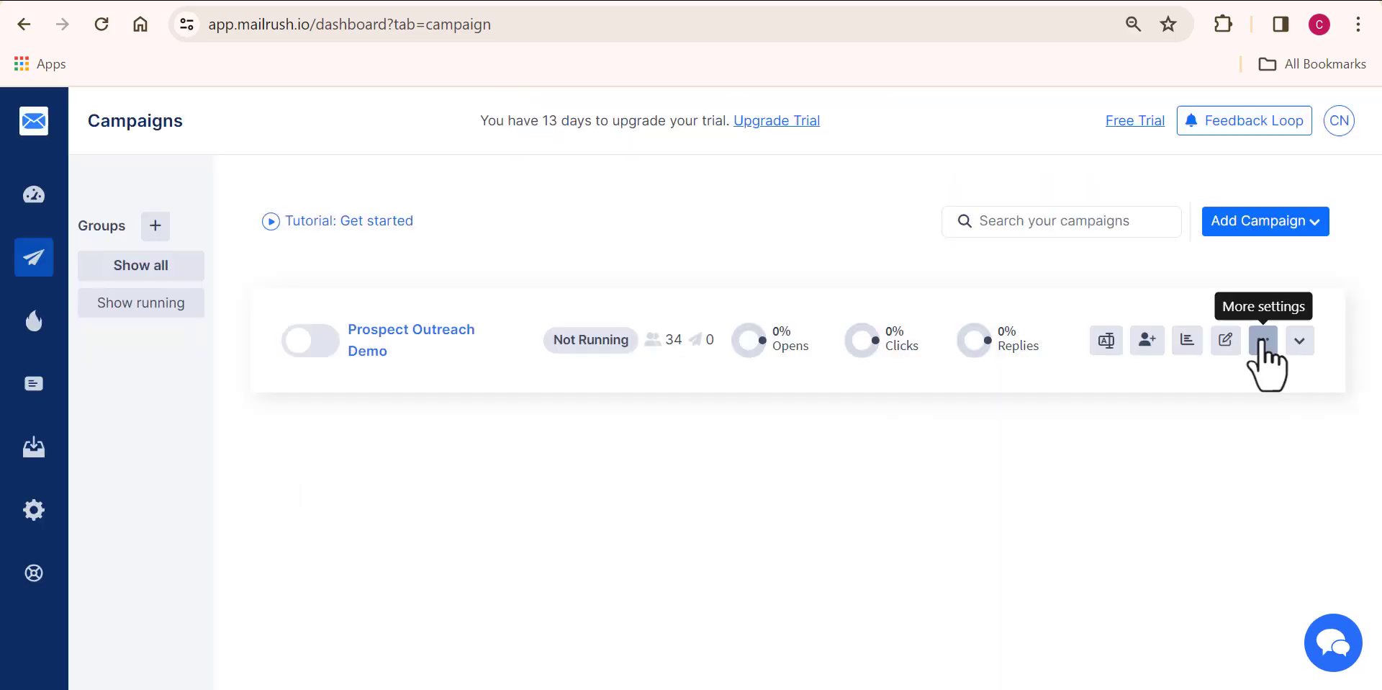
pyautogui.click(1263, 340)
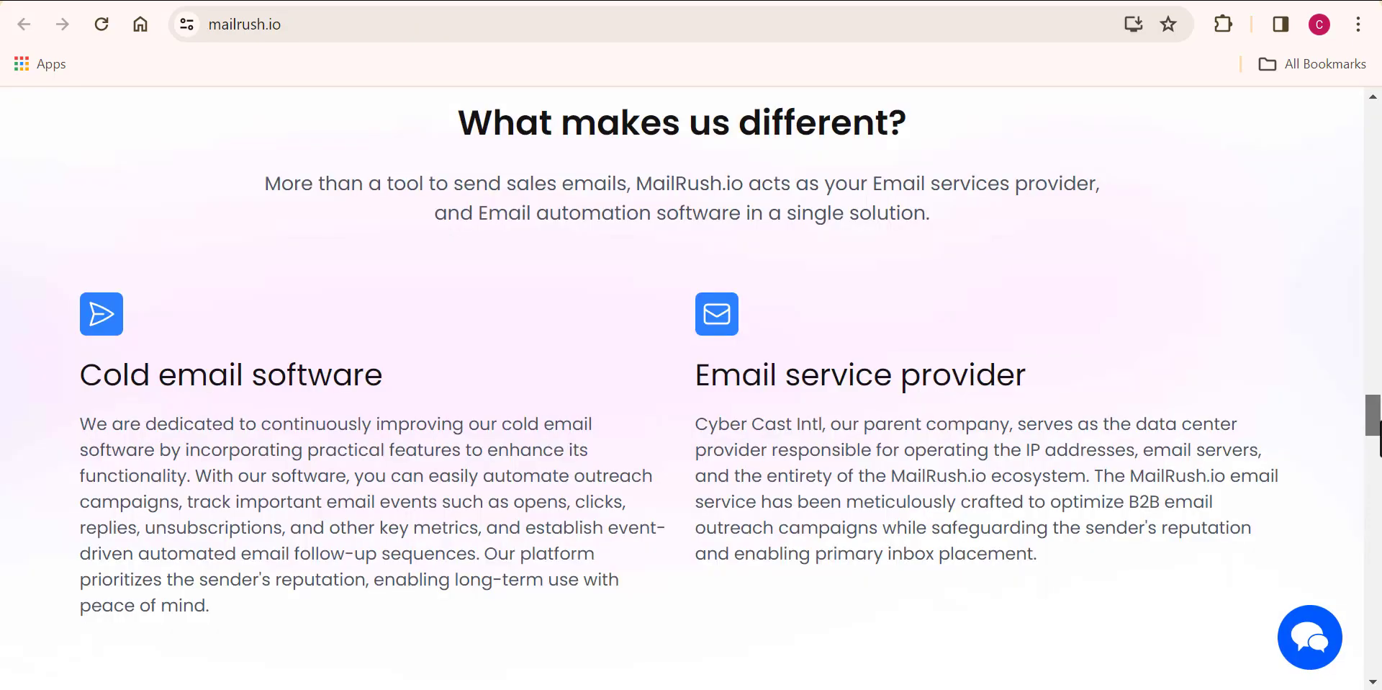
pyautogui.moveTo(1379, 439)
pyautogui.mouseDown()
pyautogui.moveTo(1379, 619)
pyautogui.moveTo(1379, 124)
pyautogui.moveTo(1376, 435)
pyautogui.mouseUp()
pyautogui.moveTo(1377, 435); pyautogui.dragTo(1377, 151)
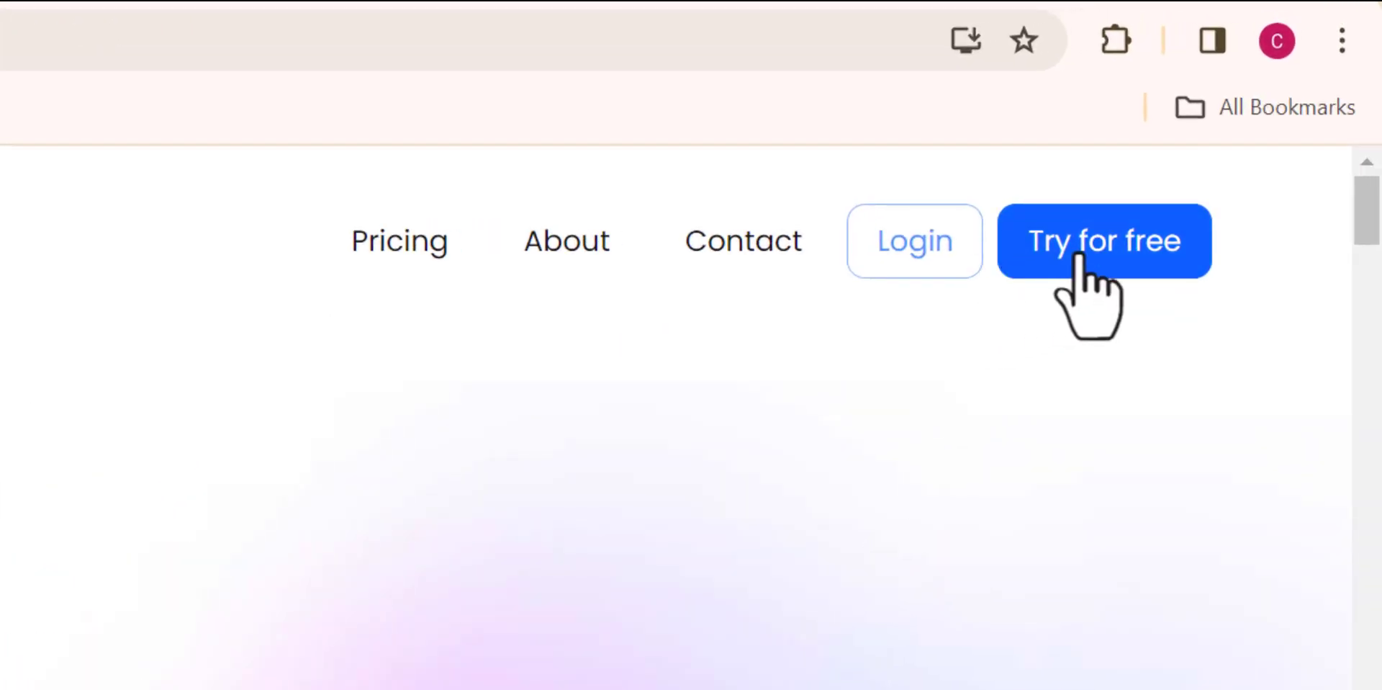
# - Sign up for the free trial and reach the dashboard showing an Active sending domain
pyautogui.click(1116, 248)
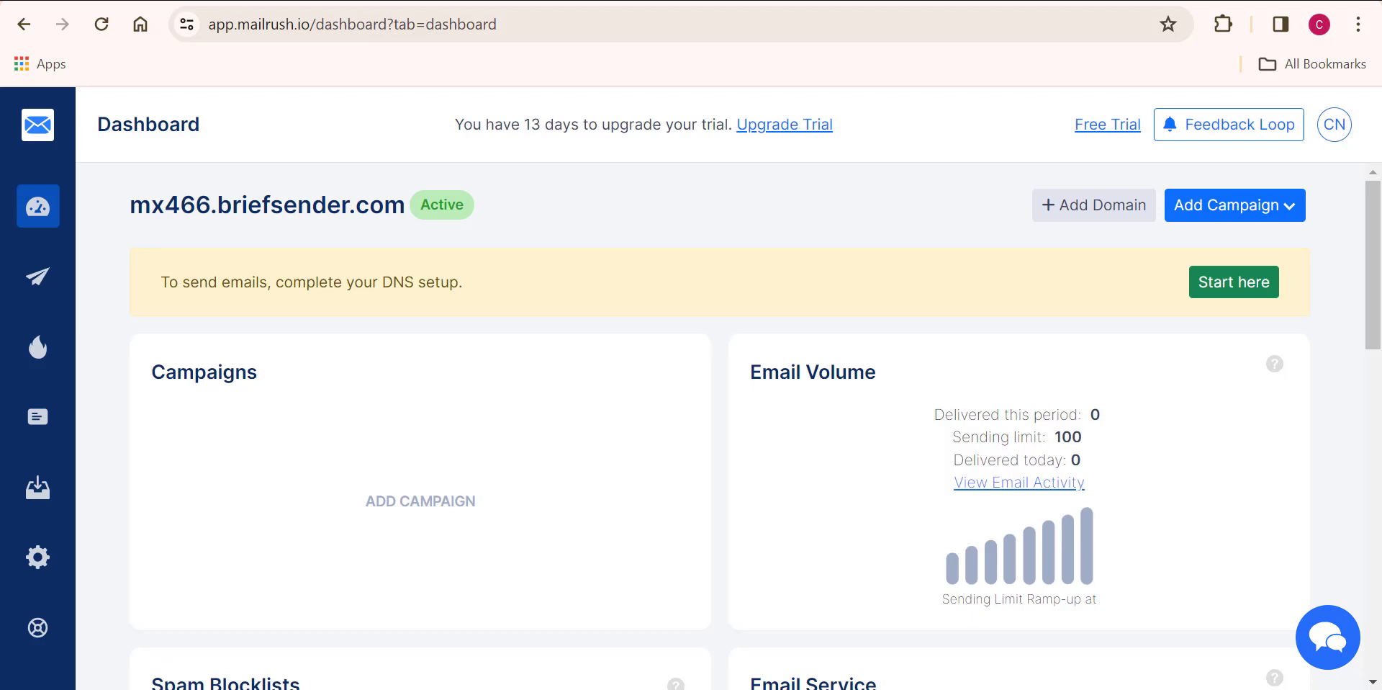
pyautogui.moveTo(1373, 293)
pyautogui.mouseDown()
pyautogui.moveTo(1379, 490)
pyautogui.moveTo(1379, 280)
pyautogui.mouseUp()
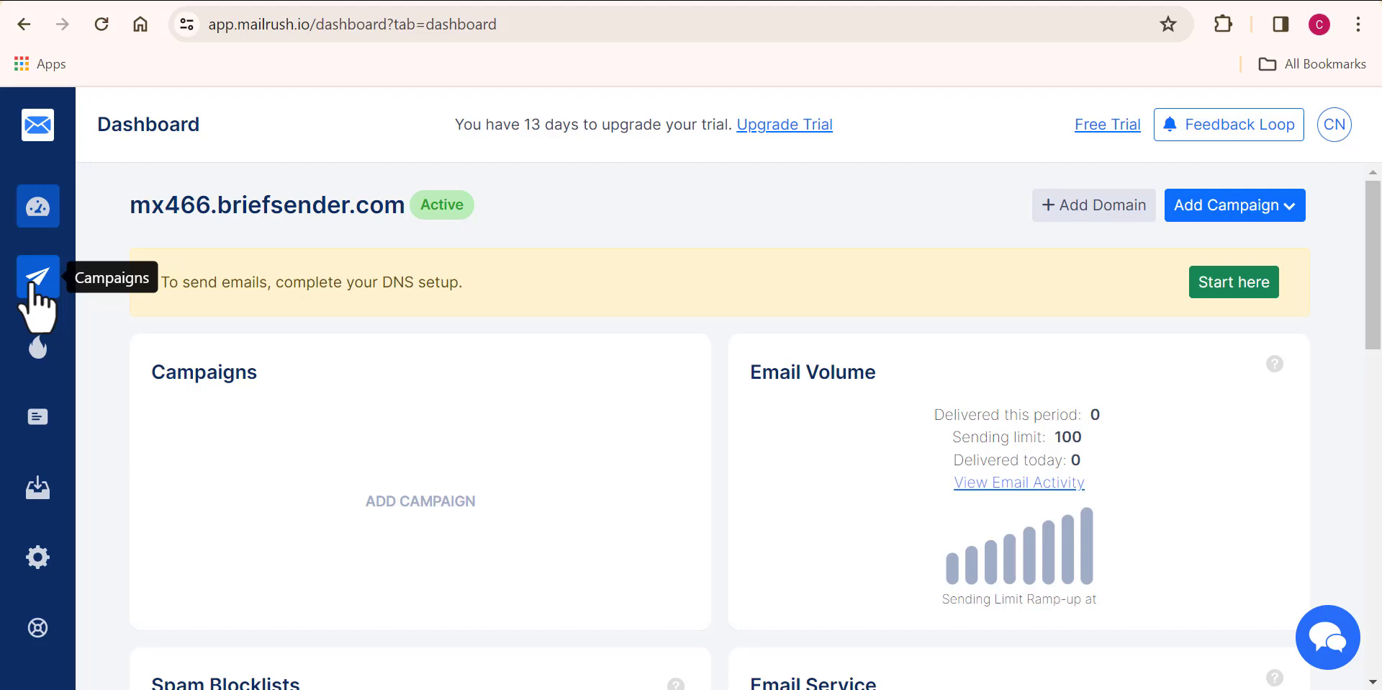
# - Open the Email Warming page from the sidebar flame icon, showing 100 warming credits
pyautogui.click(37, 351)
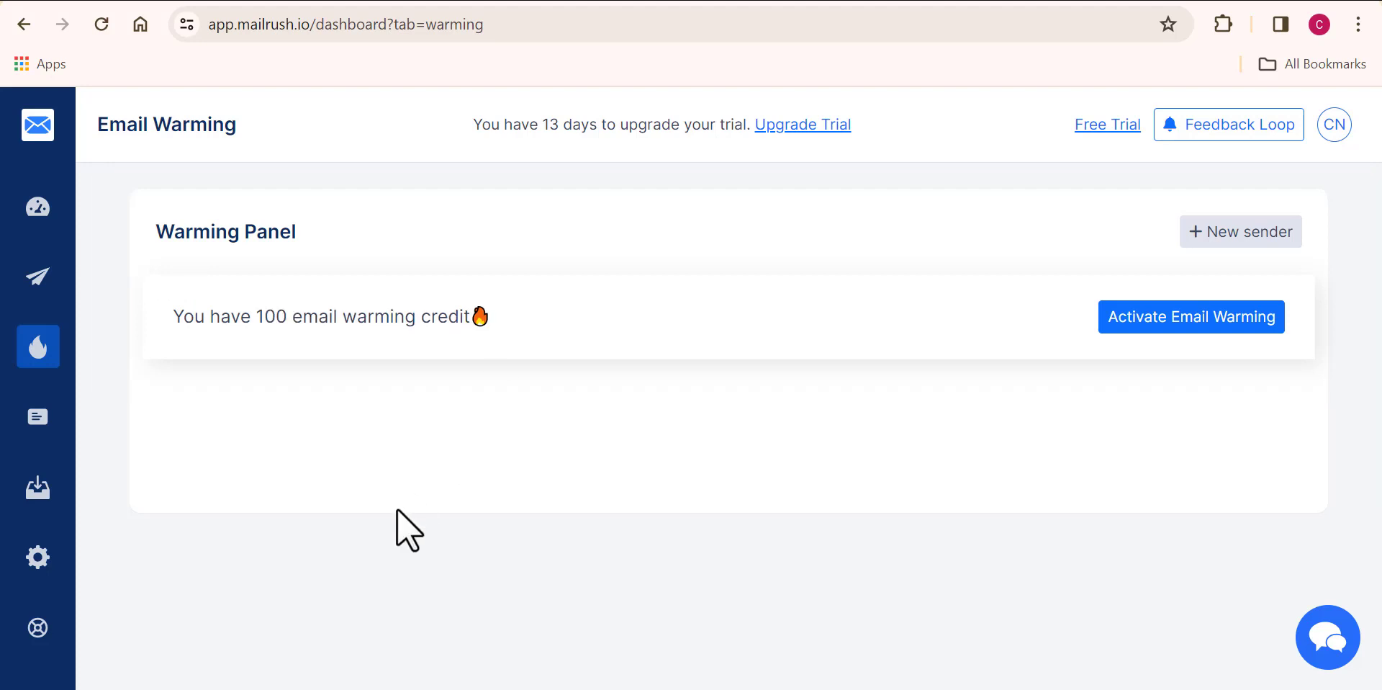
# - Go to the empty Campaigns page and bring up the Add Campaign template picker
pyautogui.click(33, 284)
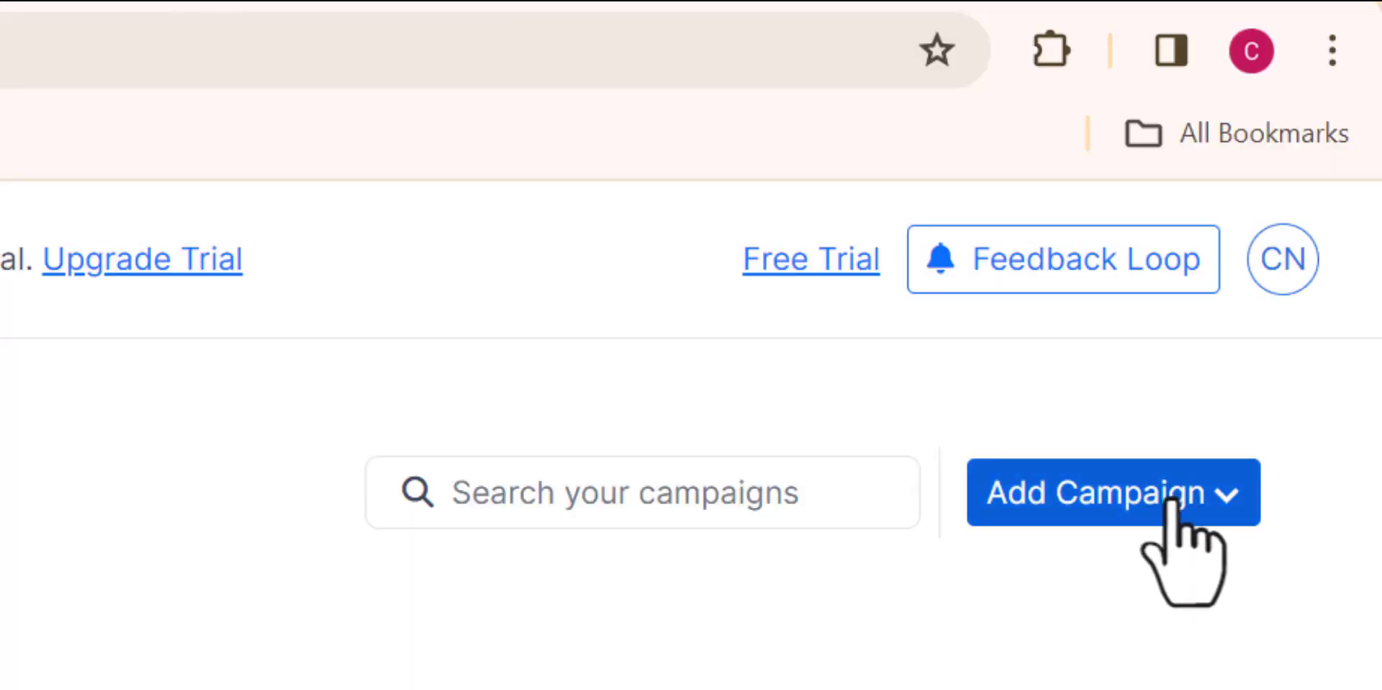
pyautogui.click(1172, 500)
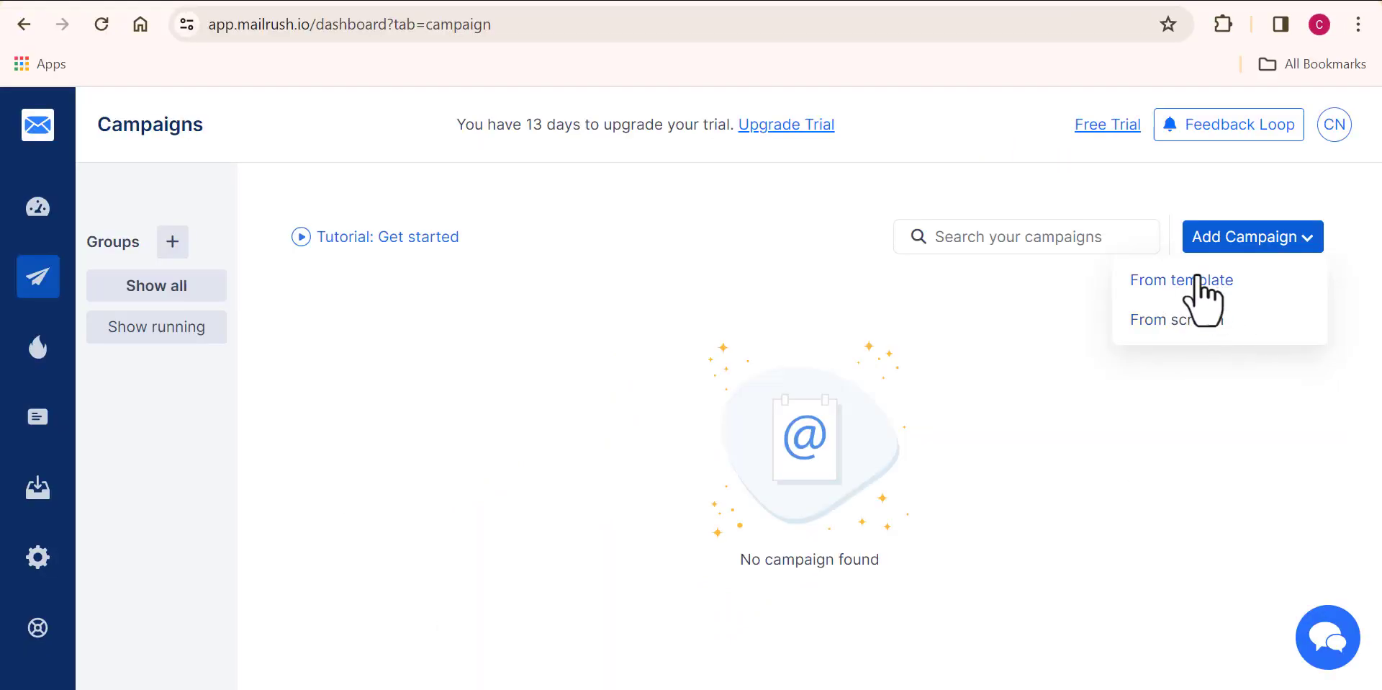
pyautogui.click(1192, 283)
# - Create a campaign from the Prospect Outreach template, listed as ProspectOutreach 7Khl
pyautogui.click(1184, 282)
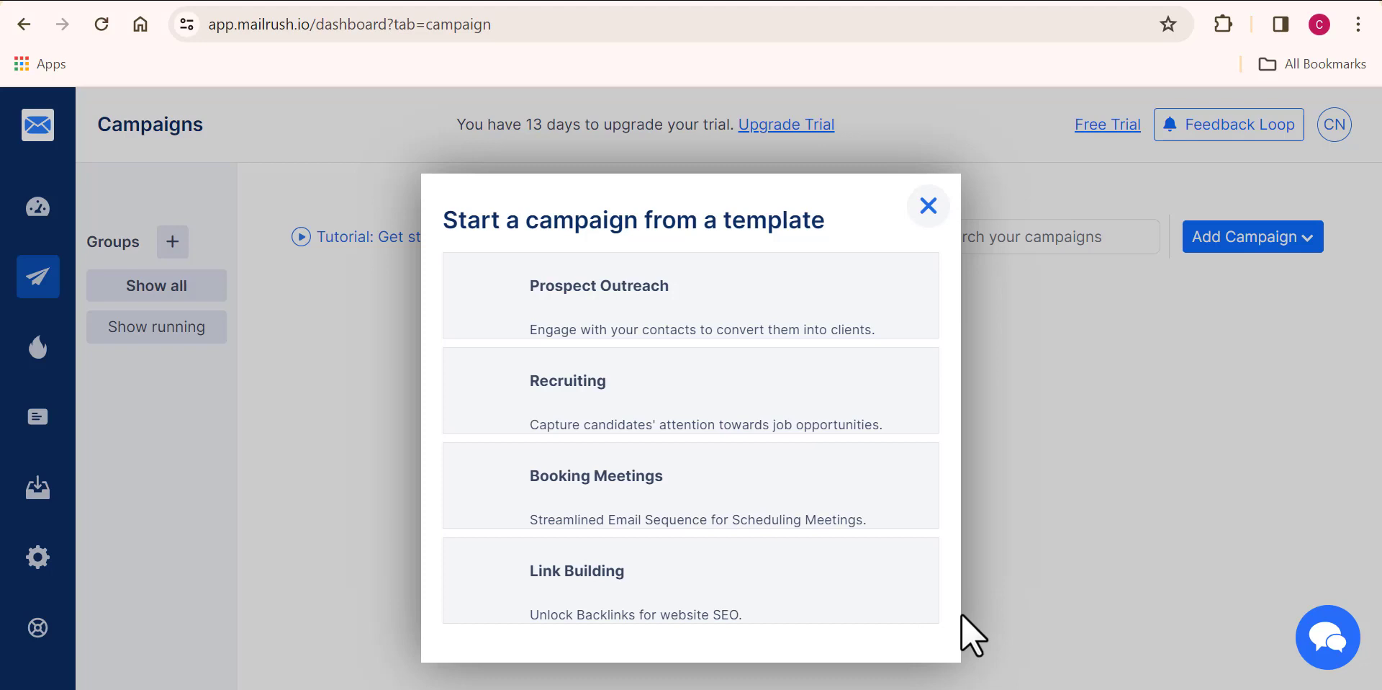
pyautogui.click(618, 324)
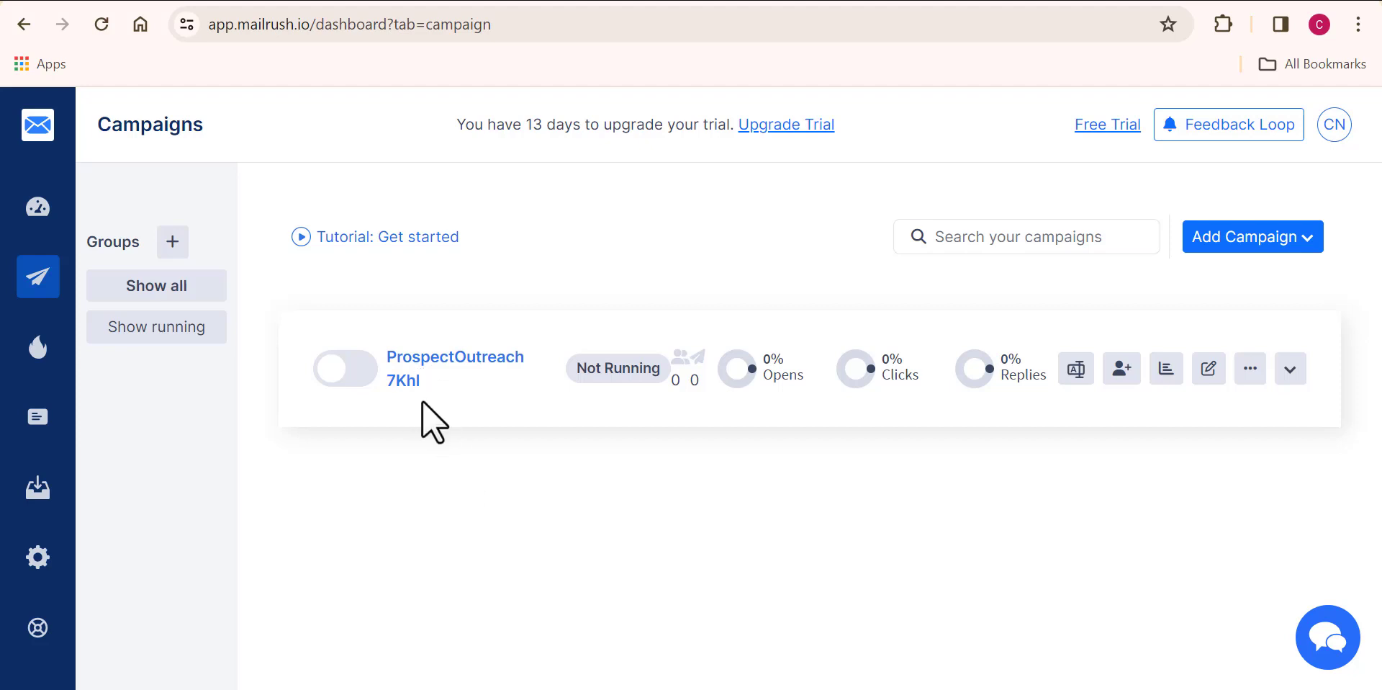
pyautogui.moveTo(653, 361)
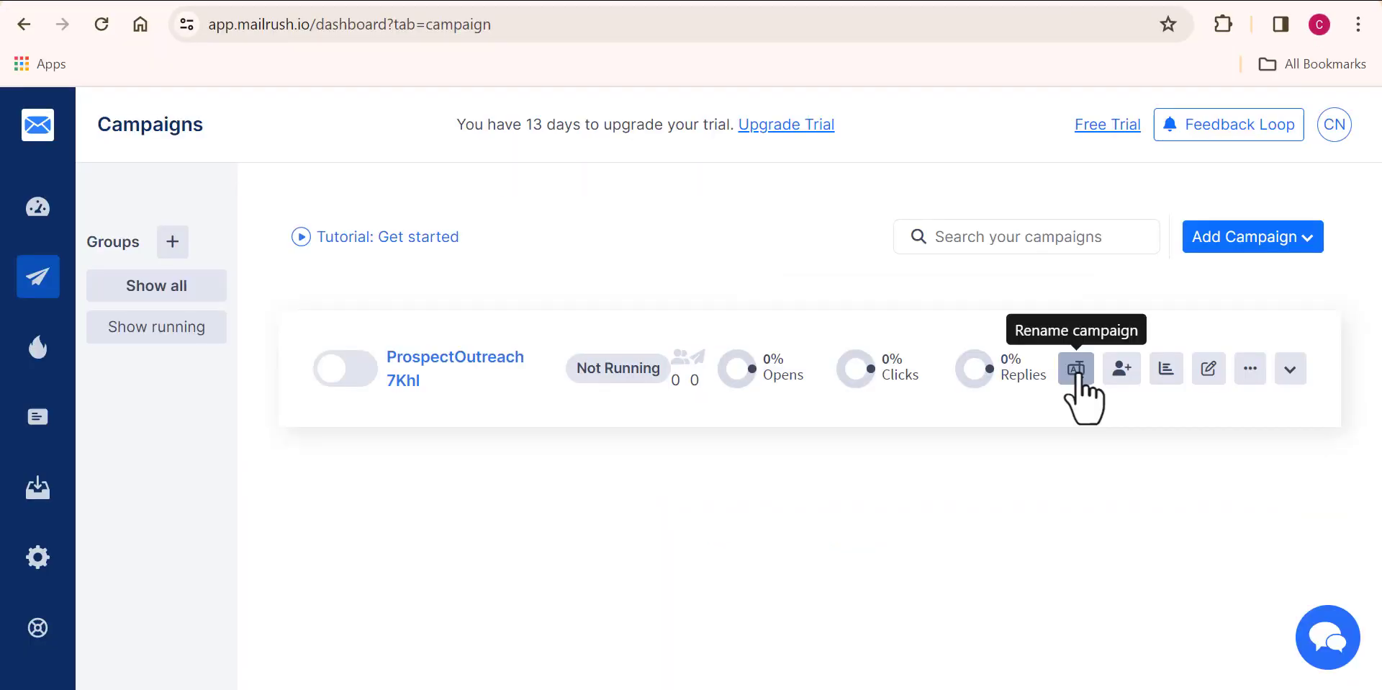
# - Rename ProspectOutreach 7Khl to 'Prospect Outreach Demo' and save
pyautogui.click(1076, 368)
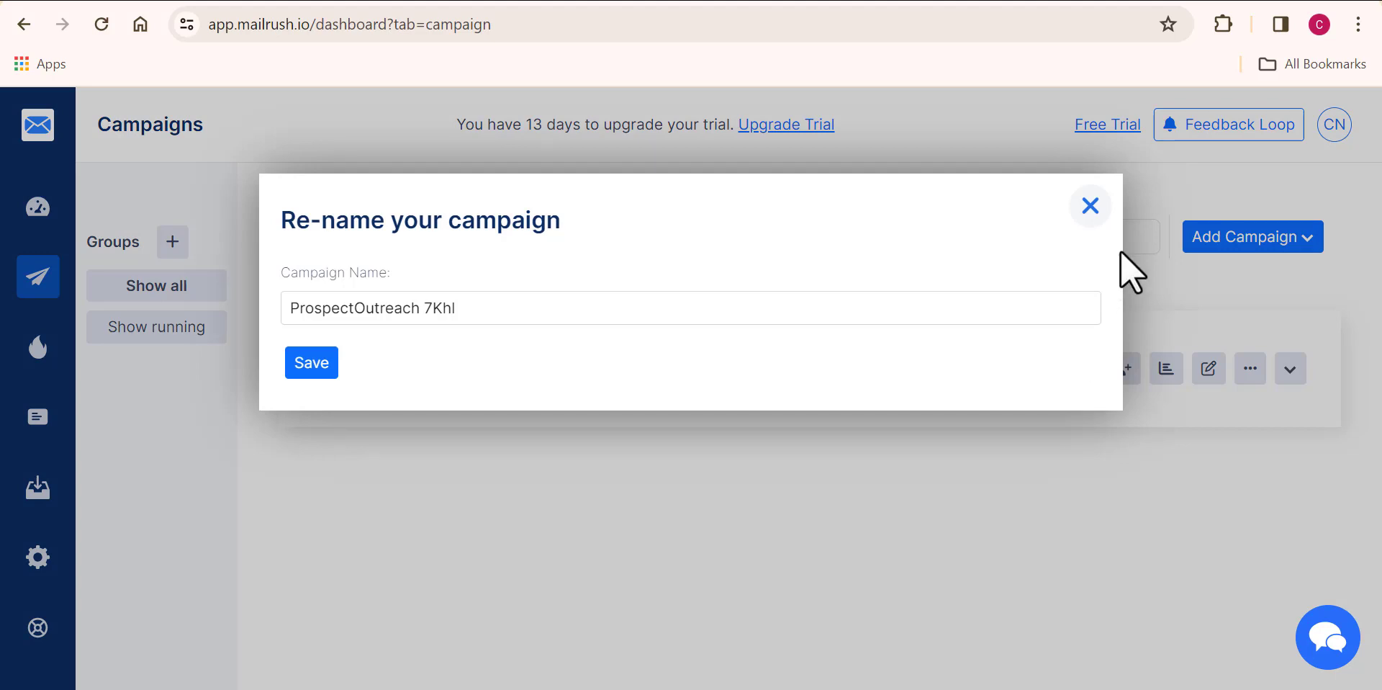
pyautogui.click(1090, 205)
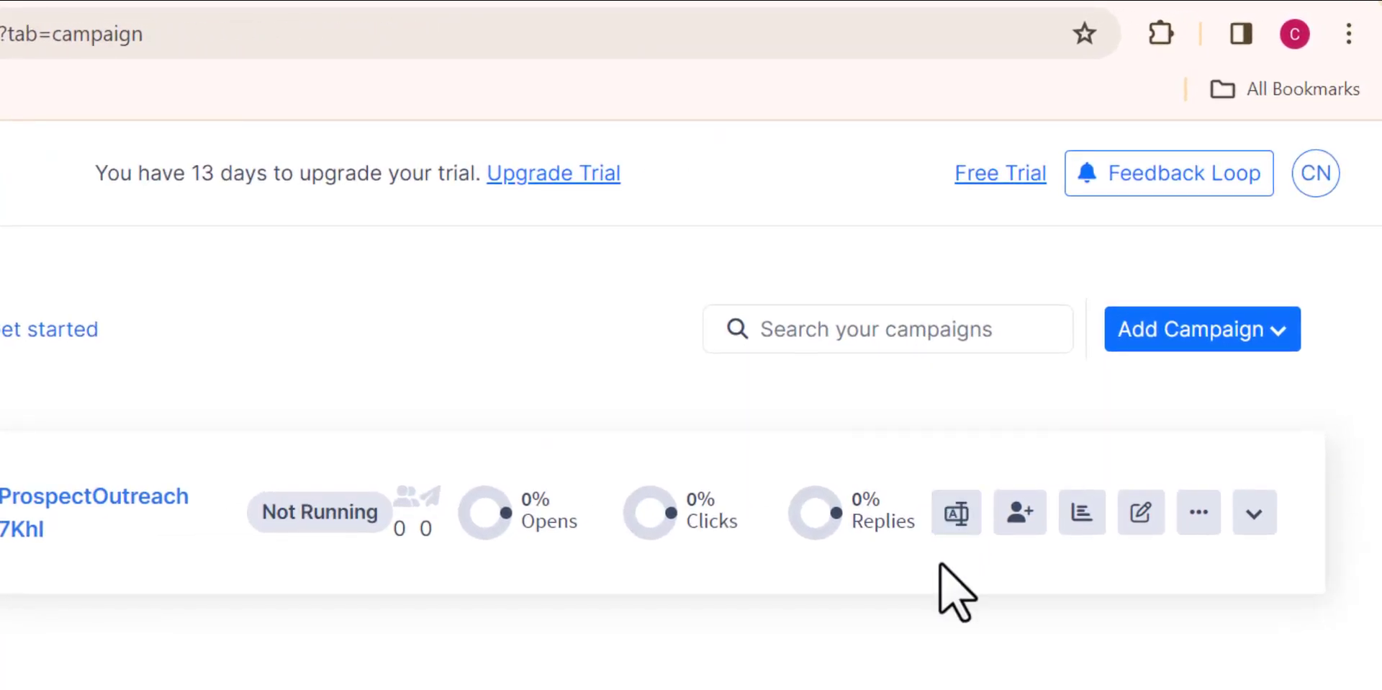
pyautogui.click(944, 520)
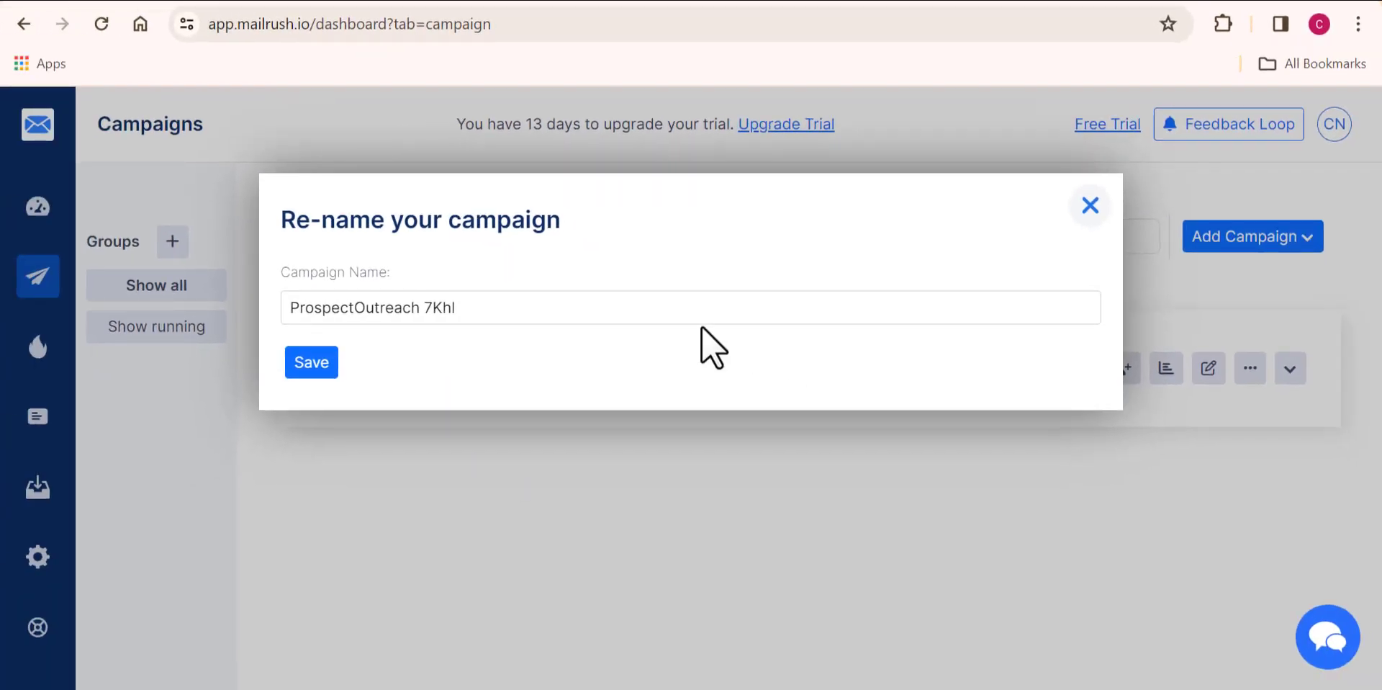
pyautogui.click(696, 318)
pyautogui.press('BackSpace')
pyautogui.press('BackSpace')
pyautogui.press('BackSpace')
pyautogui.press('BackSpace')
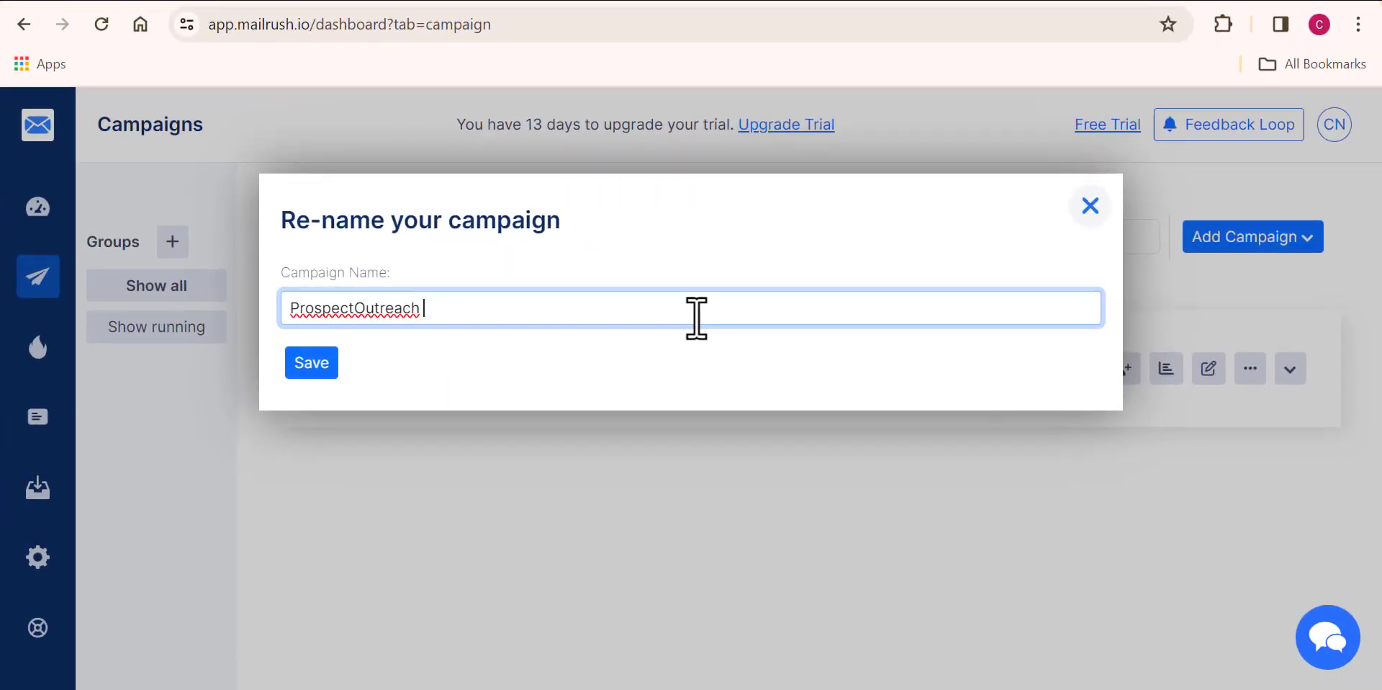
pyautogui.write('Demo')
pyautogui.click(358, 308)
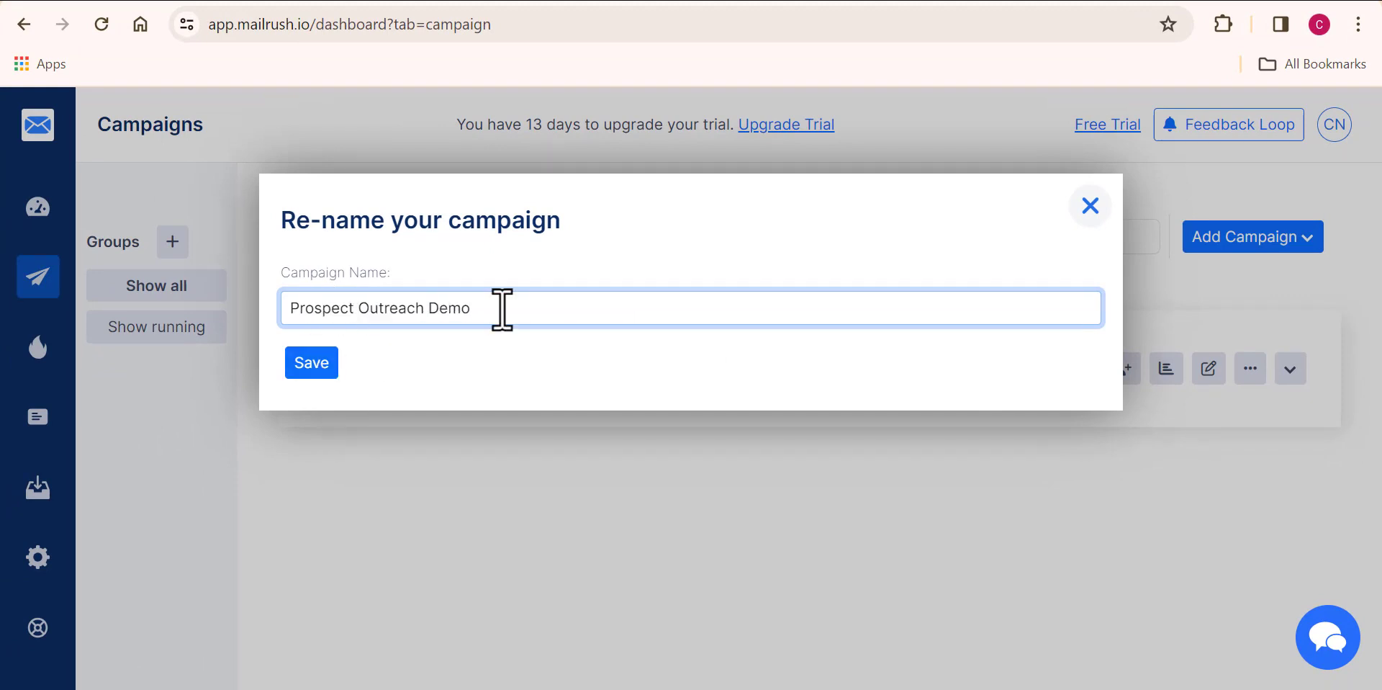
pyautogui.click(331, 362)
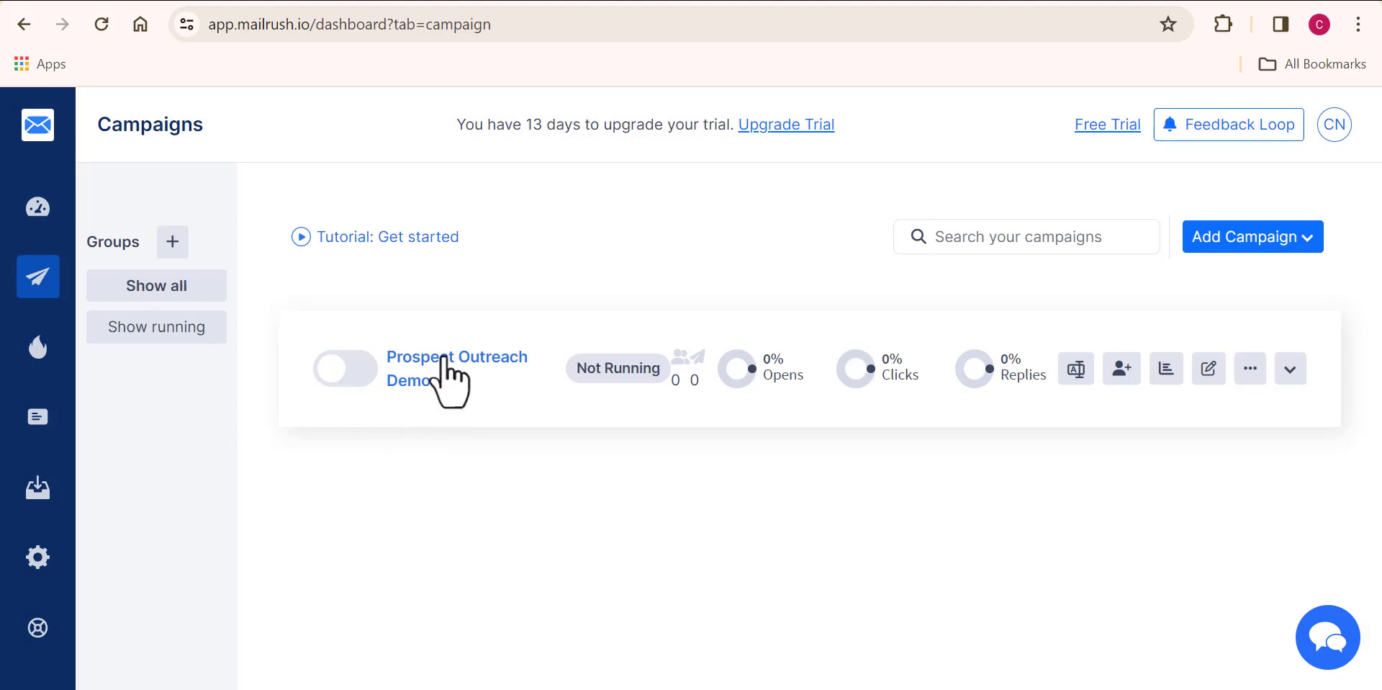
# - Open the Add Contacts panel for Prospect Outreach Demo and review its CSV import options
pyautogui.click(1123, 371)
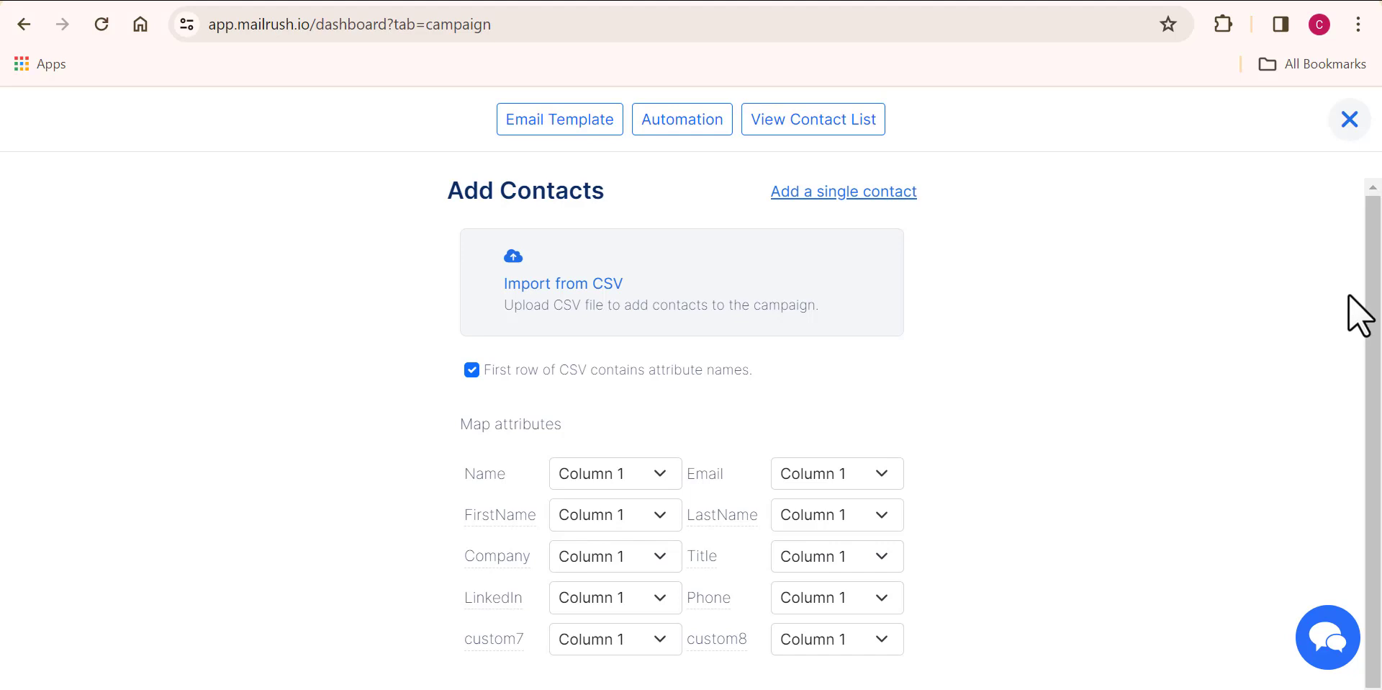
pyautogui.moveTo(1375, 308); pyautogui.dragTo(1380, 333)
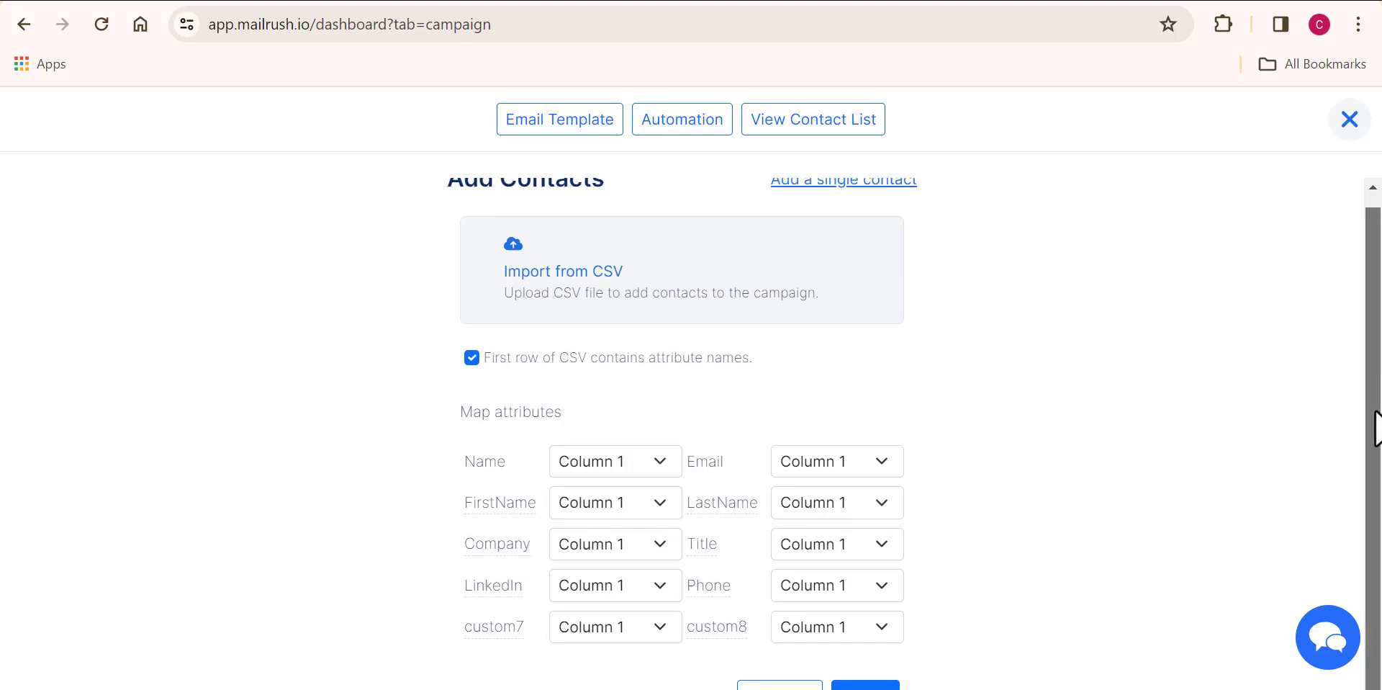
pyautogui.moveTo(1376, 398); pyautogui.dragTo(1376, 332)
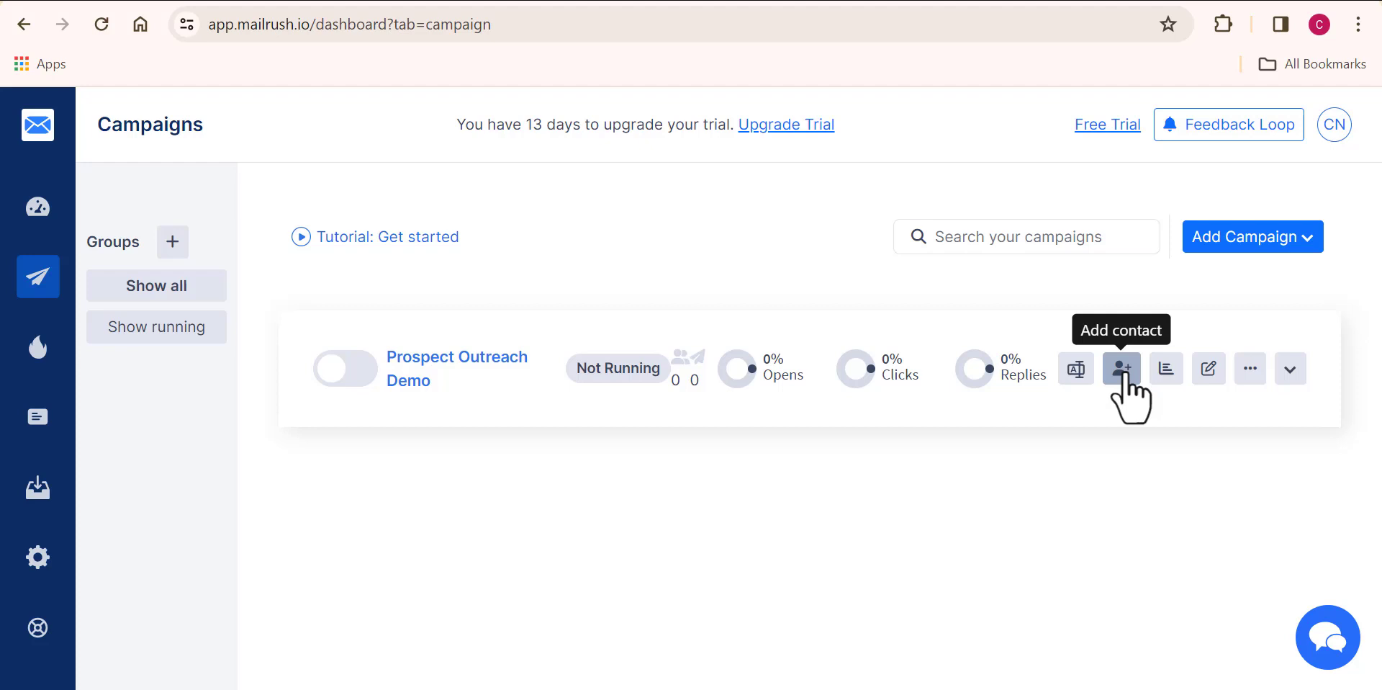
pyautogui.click(1122, 369)
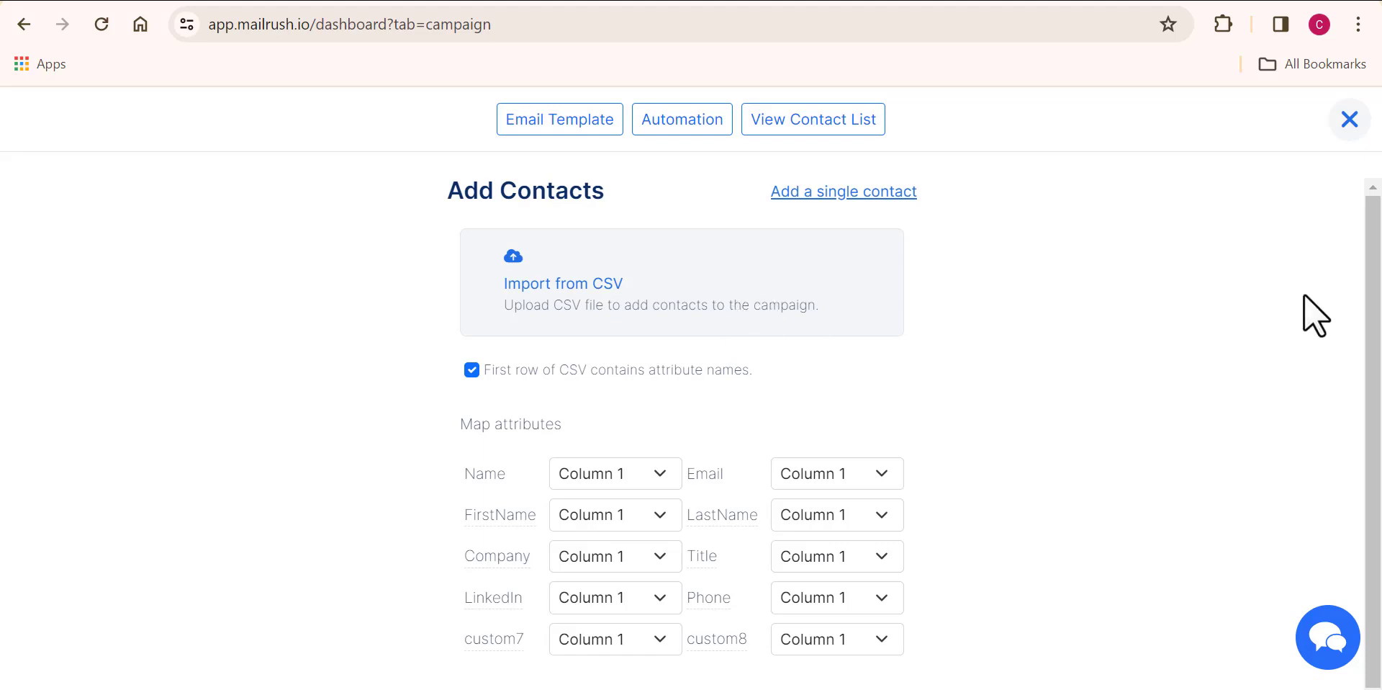
pyautogui.moveTo(1377, 311); pyautogui.dragTo(1380, 320)
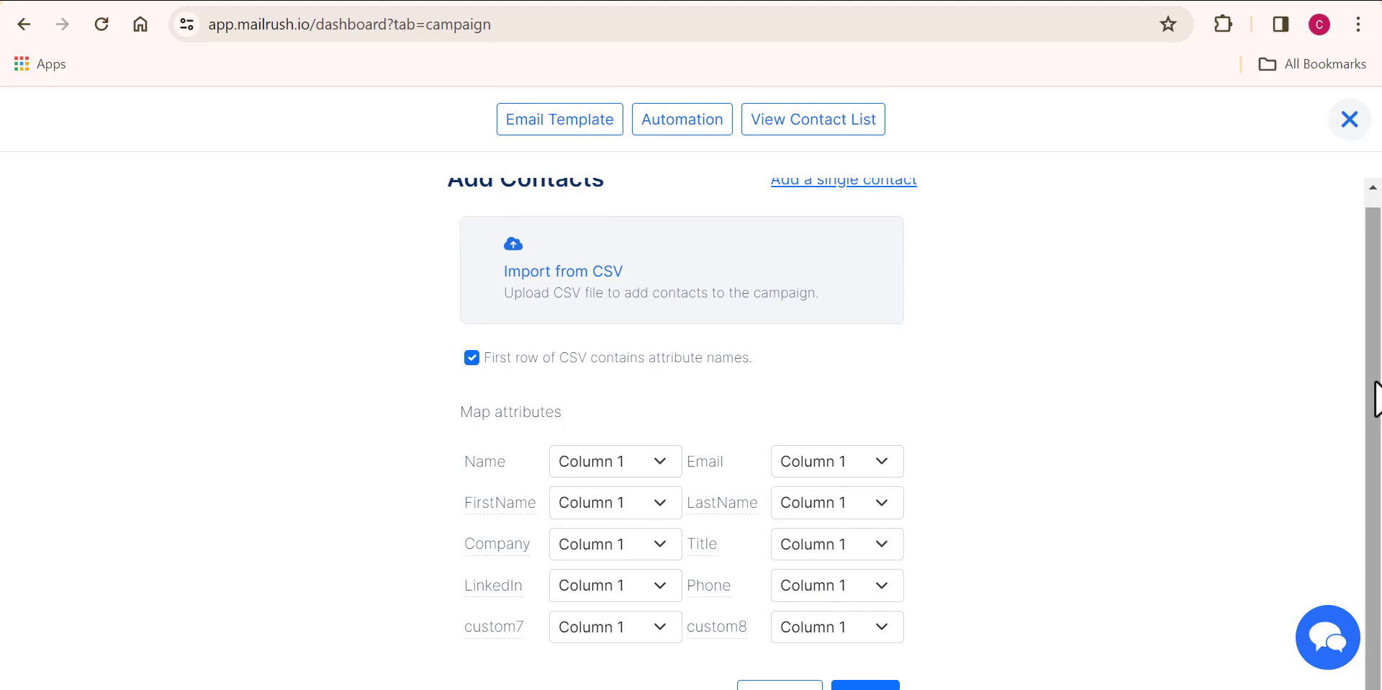
pyautogui.moveTo(1376, 432); pyautogui.dragTo(1375, 321)
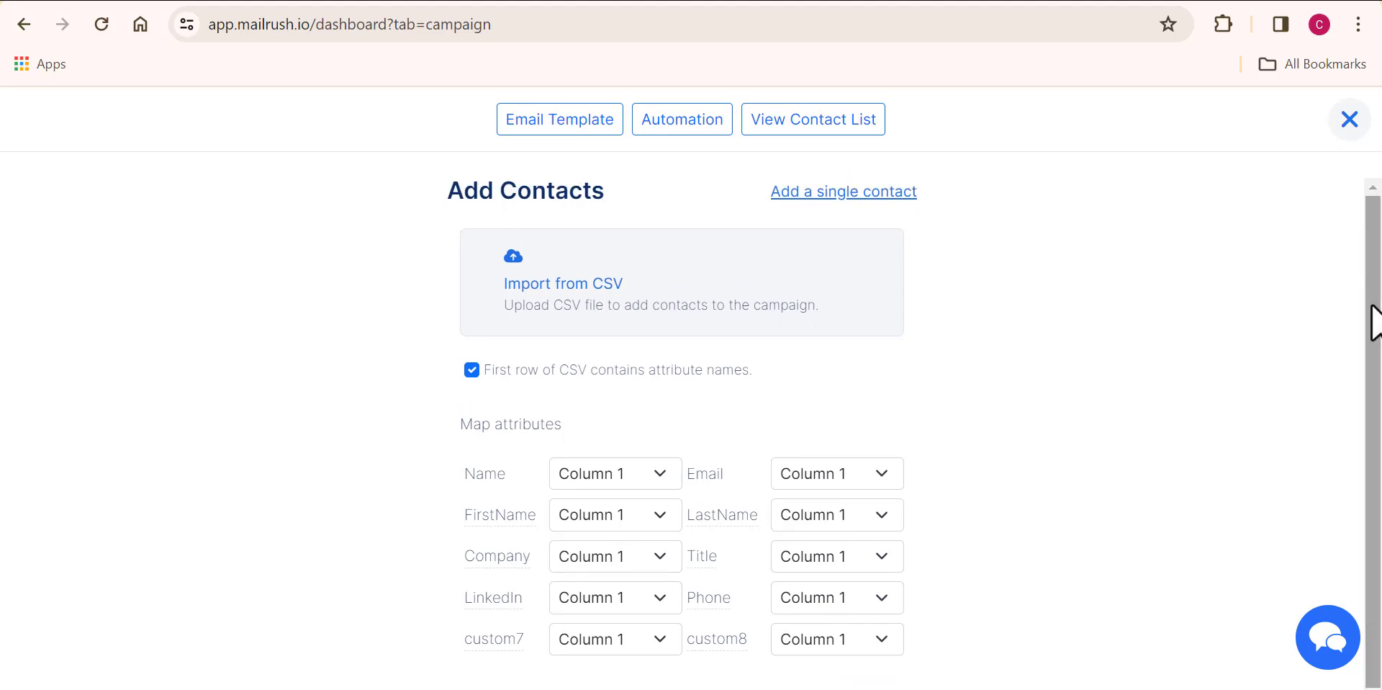
pyautogui.click(863, 193)
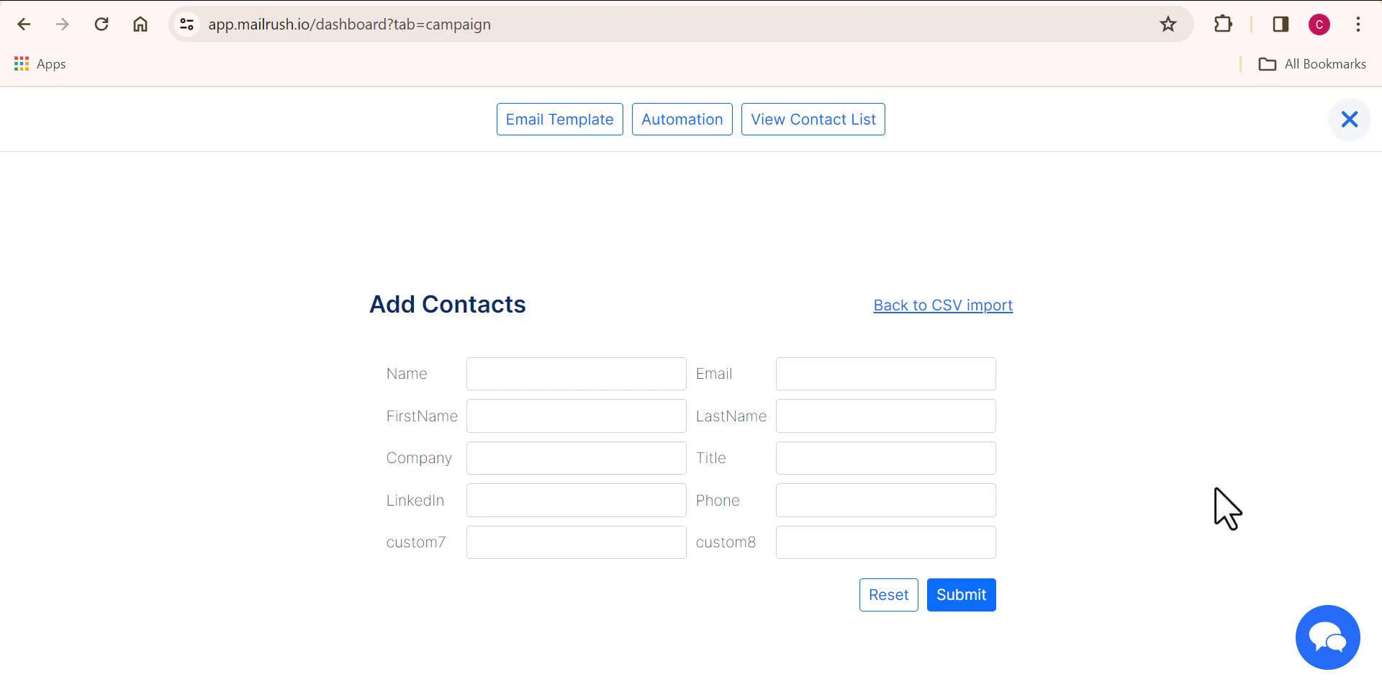
pyautogui.click(948, 314)
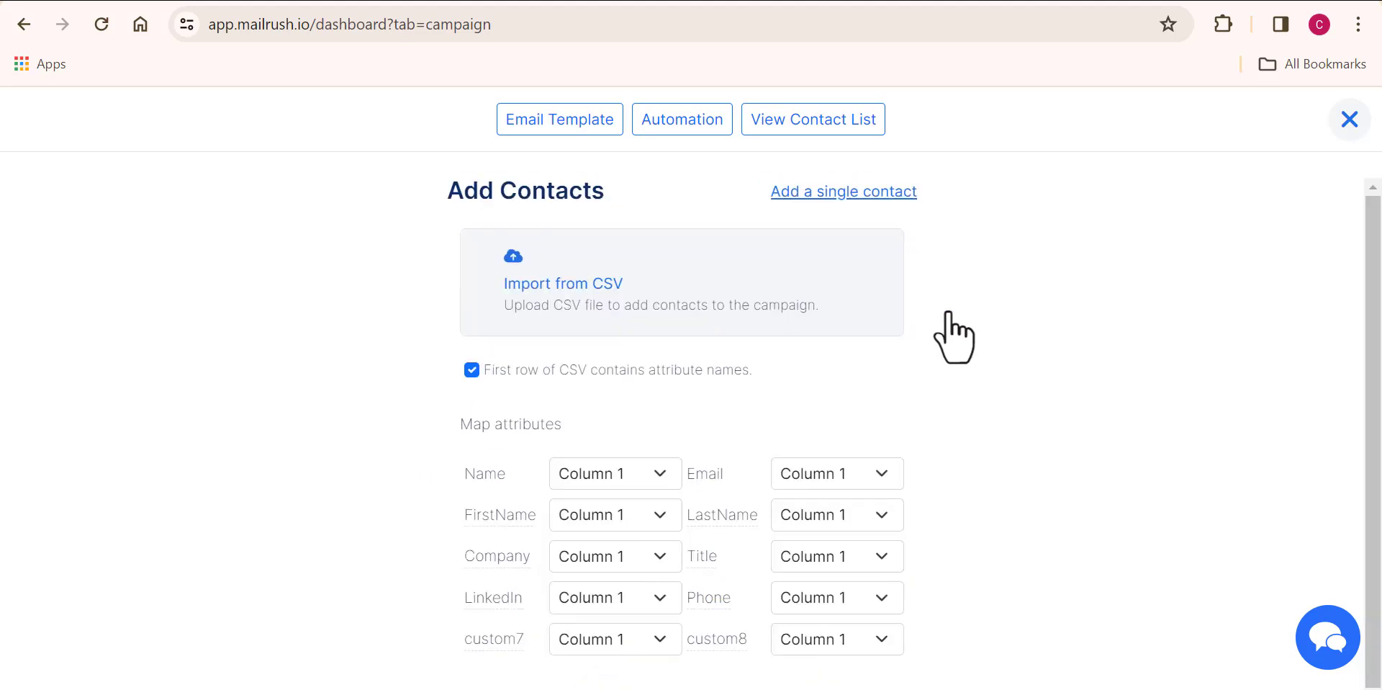
# - Import the New List CSV from the Desktop, loading 34 contacts pending on Day 1
pyautogui.click(618, 299)
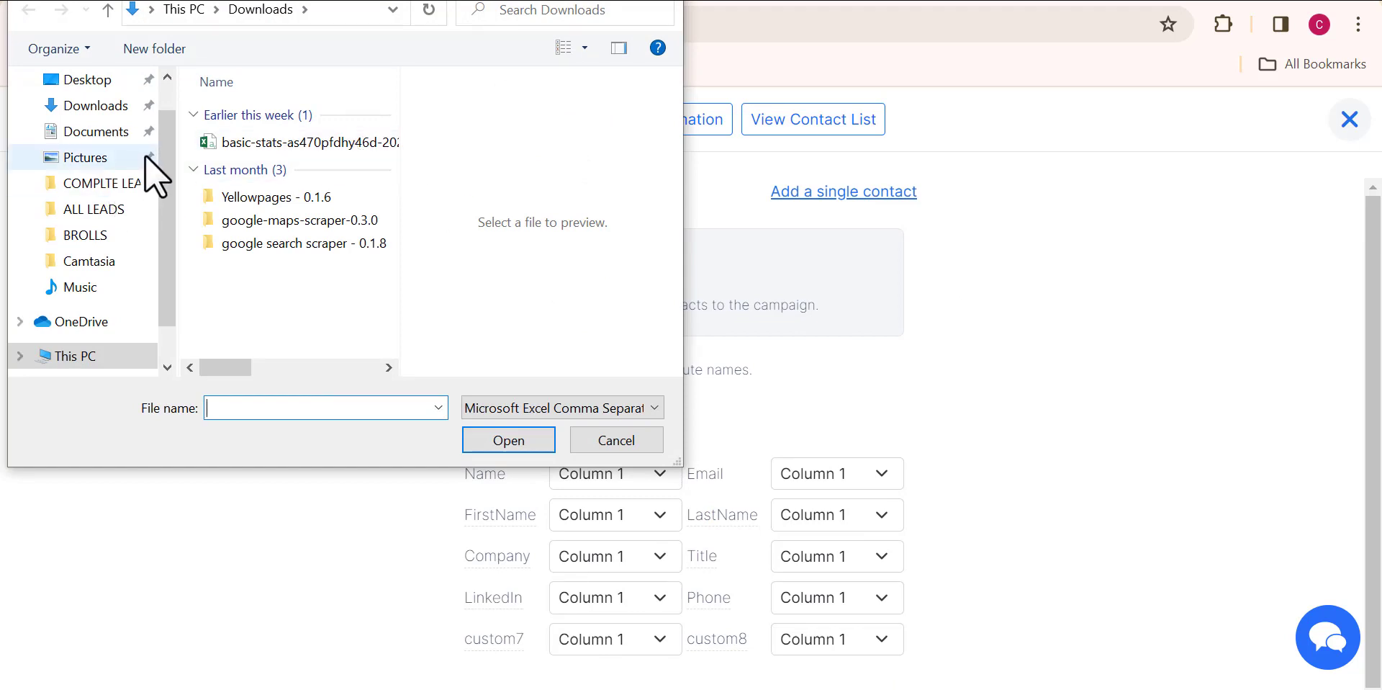
pyautogui.click(87, 79)
pyautogui.click(265, 154)
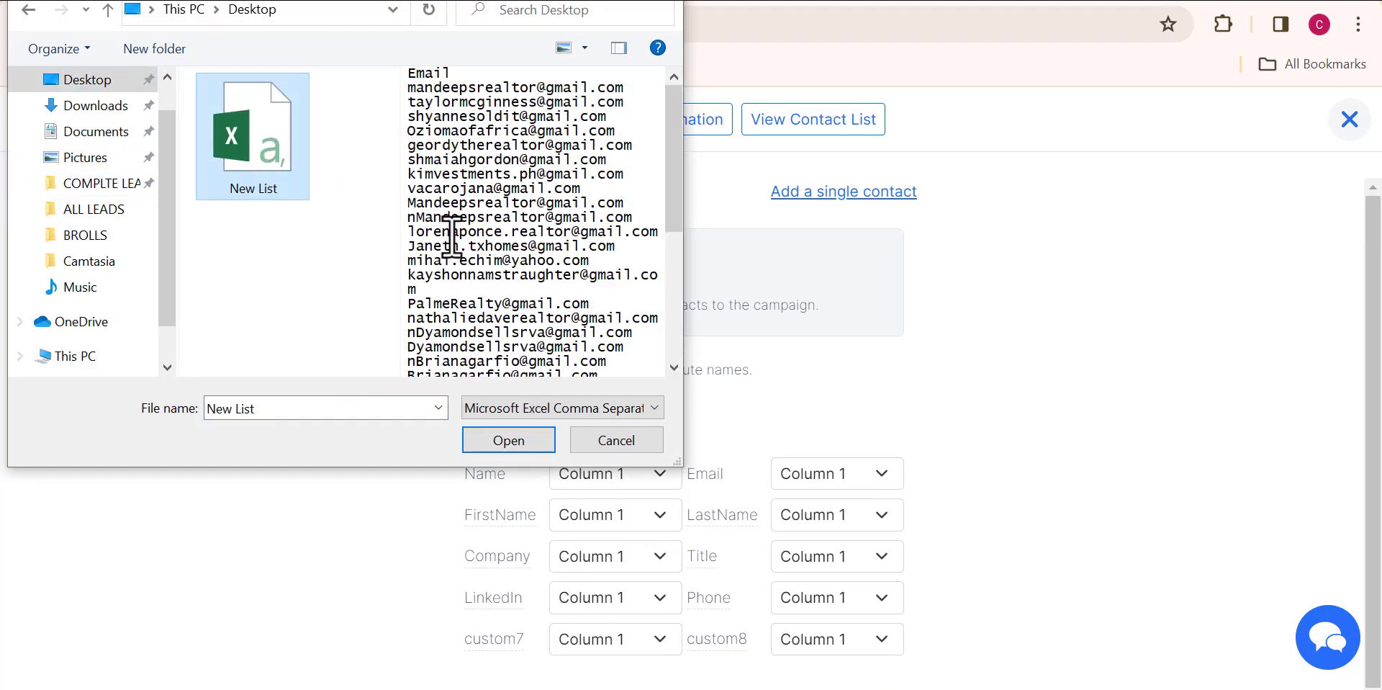
pyautogui.press('Return')
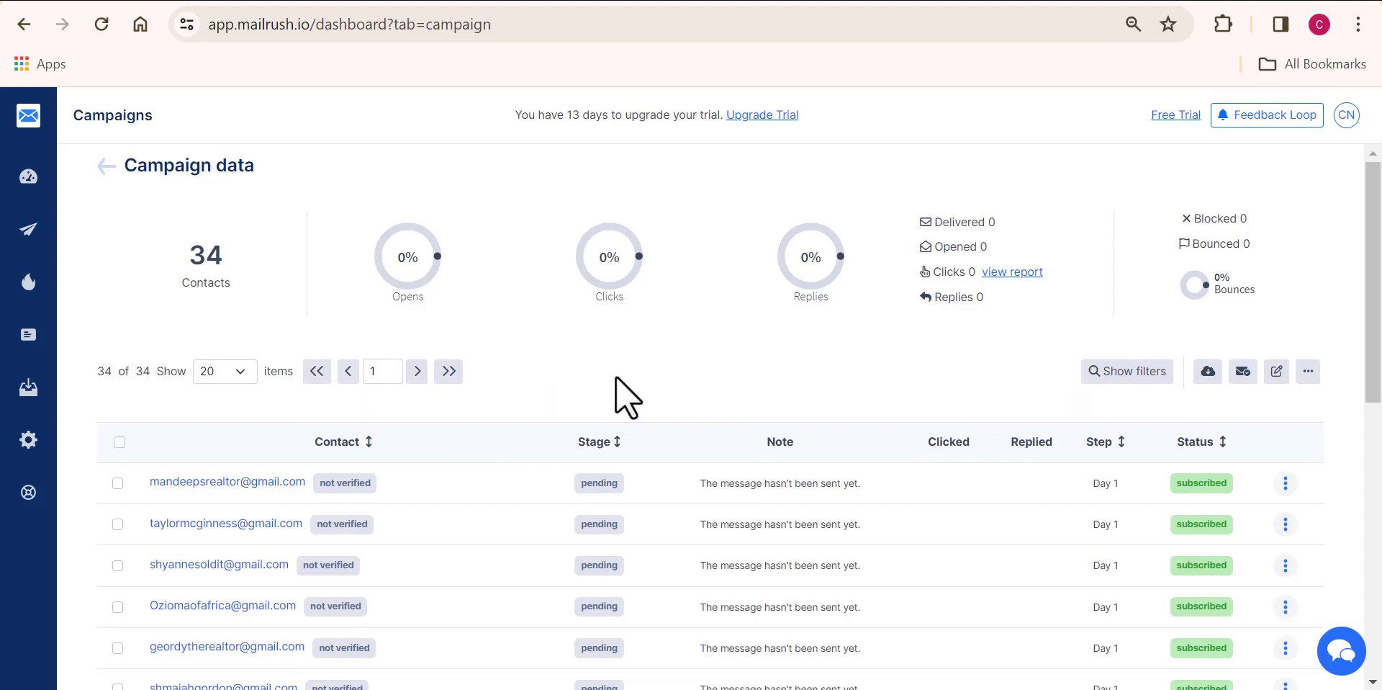
# - Return to the Campaigns list showing 34 contacts and reset the browser zoom to 100%
pyautogui.click(107, 167)
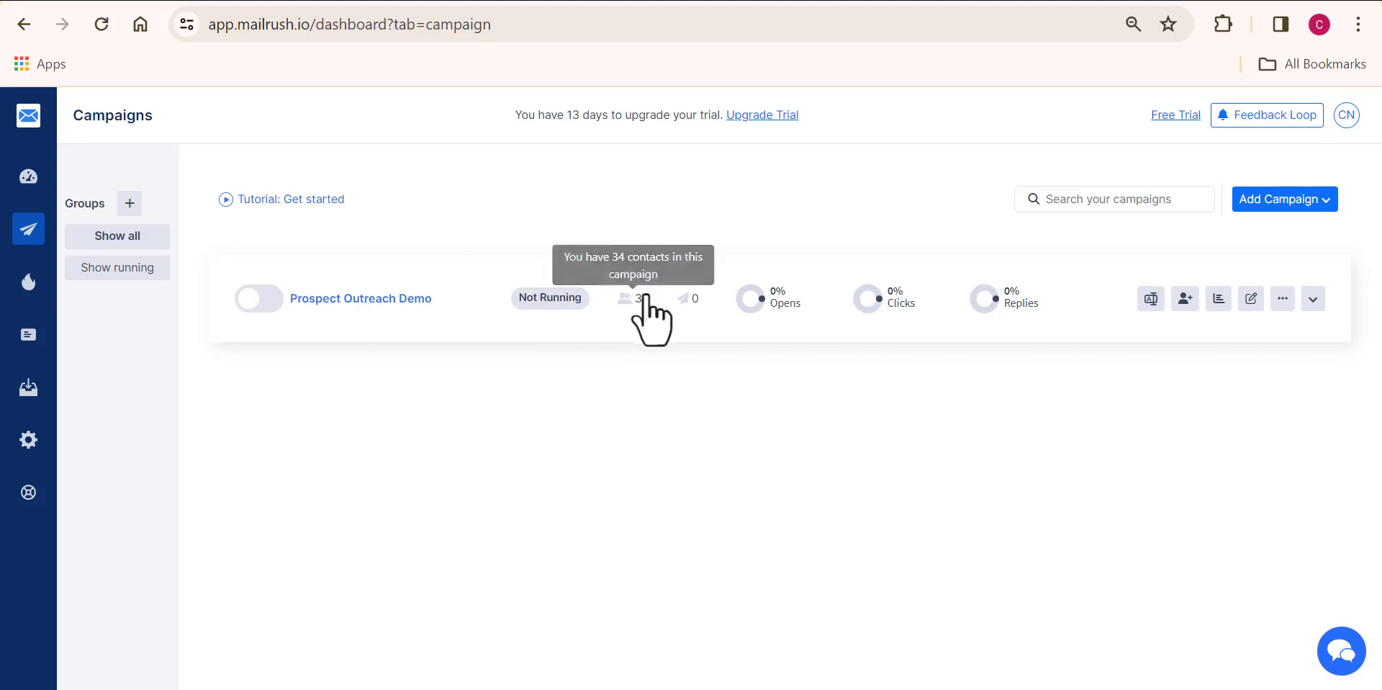
pyautogui.click(1216, 306)
pyautogui.hotkey('ctrl', '0')
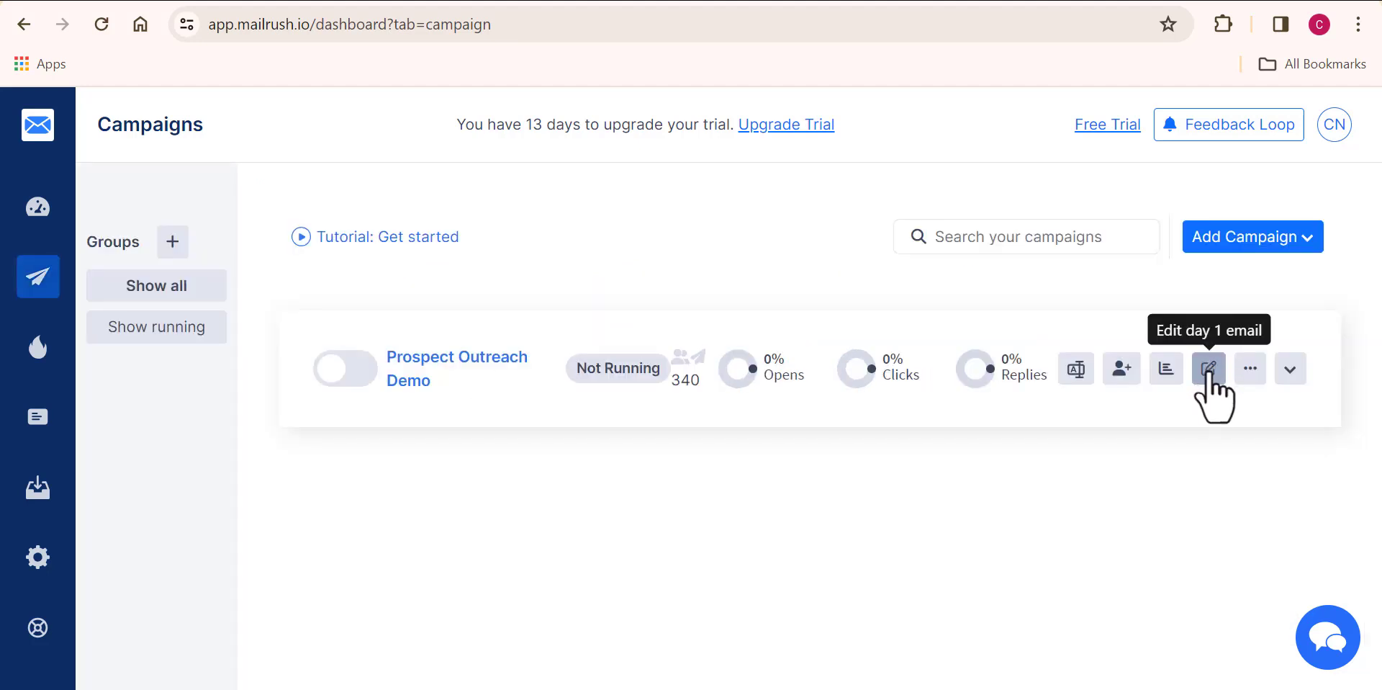
# - Open the day 1 email and make "Live Chat" bold in the body
pyautogui.click(1209, 370)
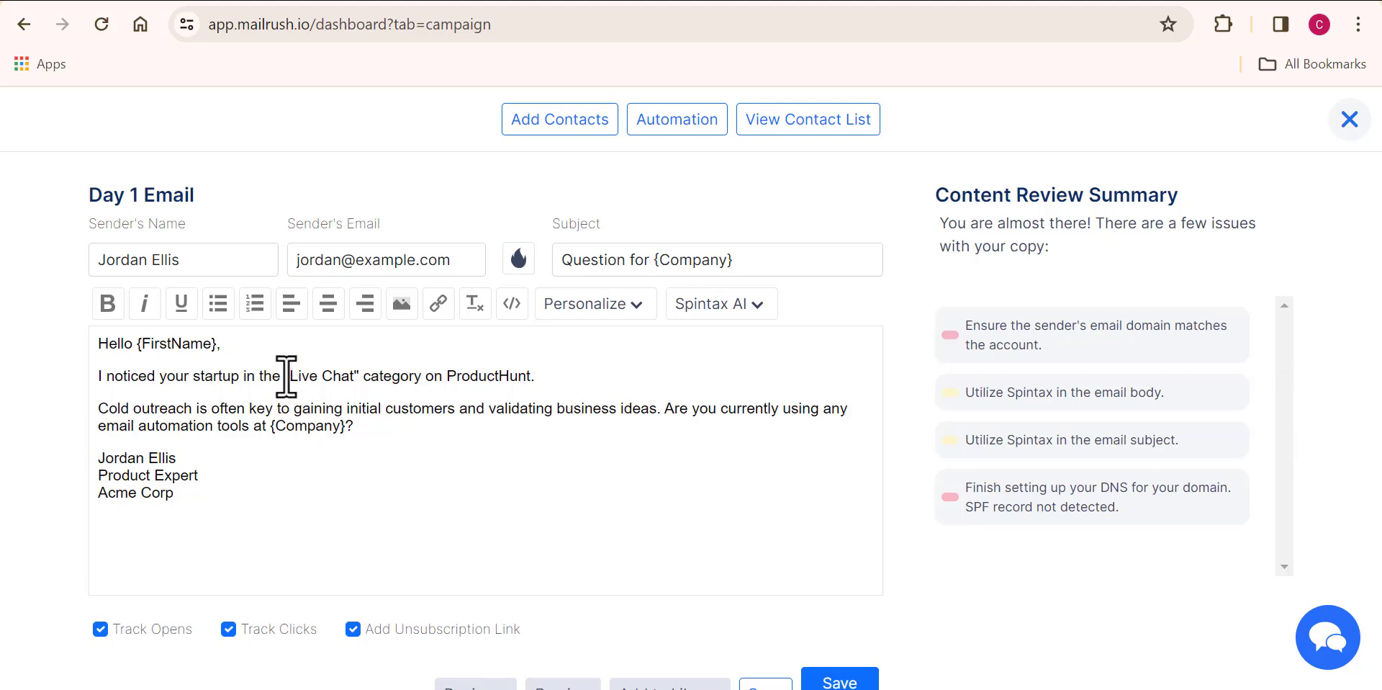
pyautogui.moveTo(287, 375); pyautogui.dragTo(363, 381)
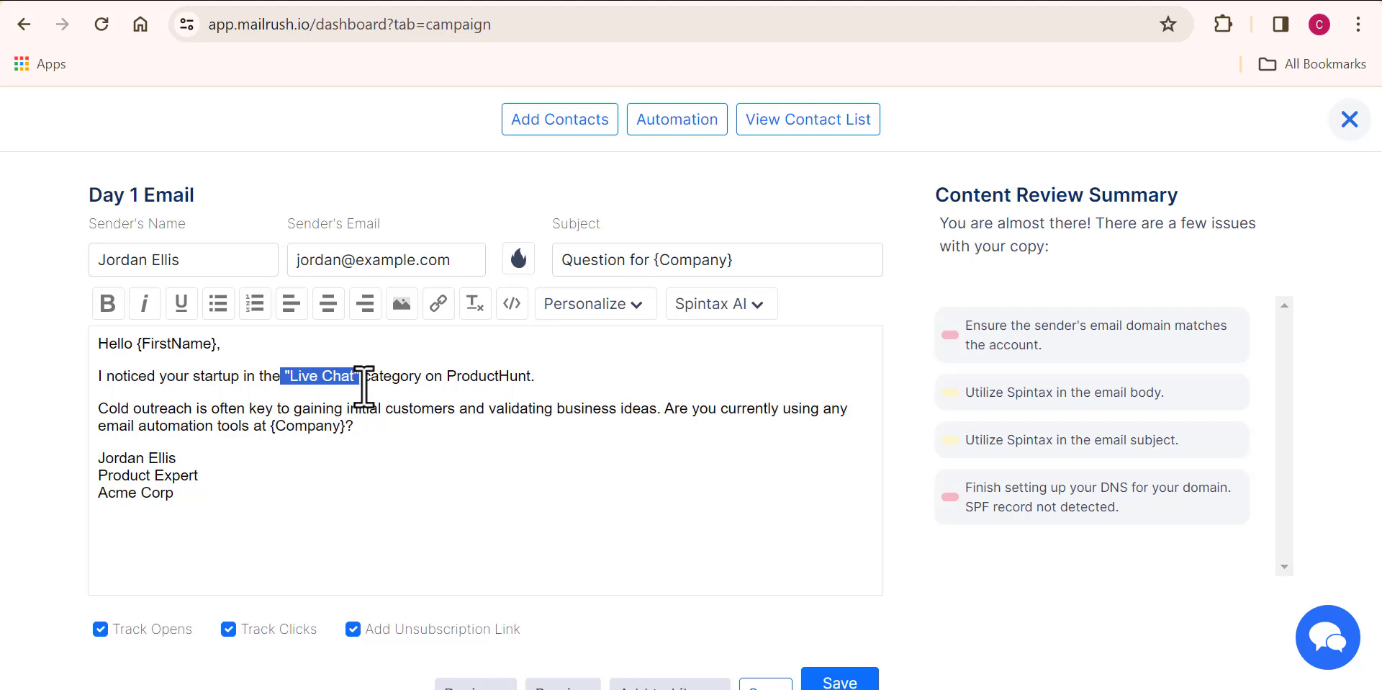
pyautogui.click(108, 303)
pyautogui.click(347, 536)
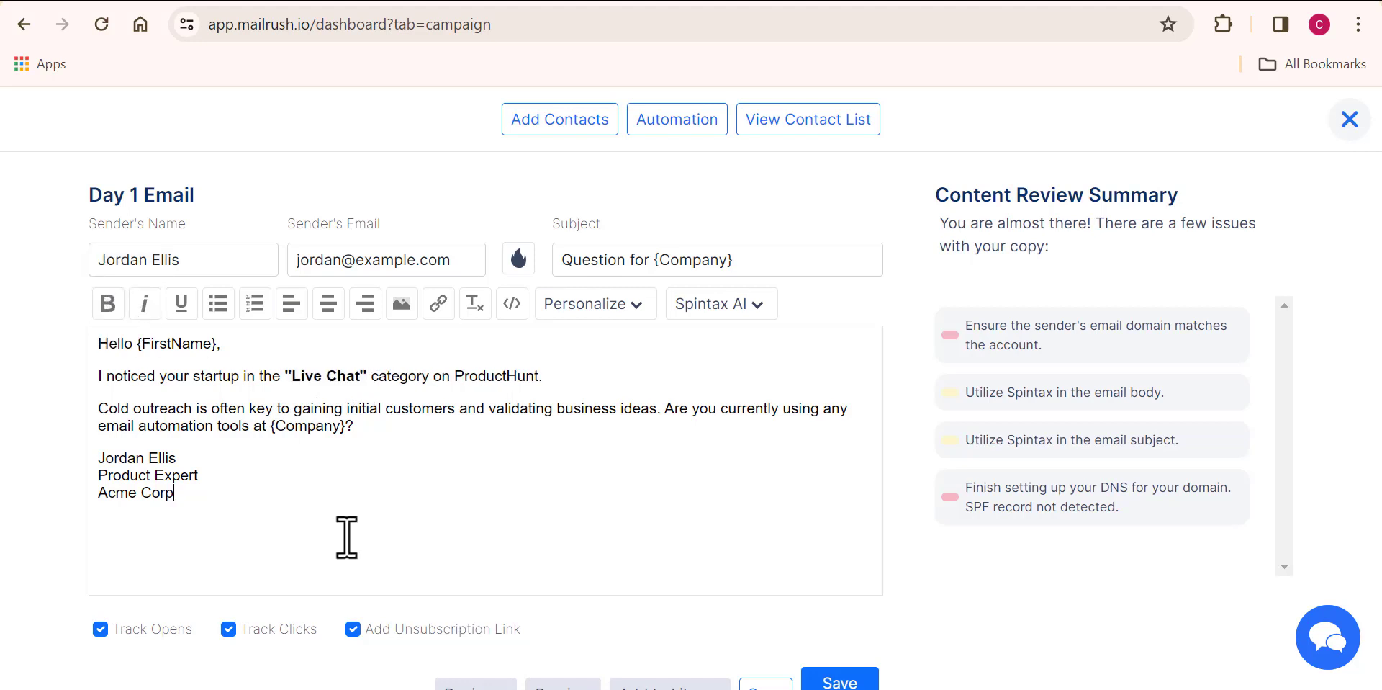
# - Check the sender and subject 'Question for {Company}', then save and exit the email
pyautogui.click(209, 261)
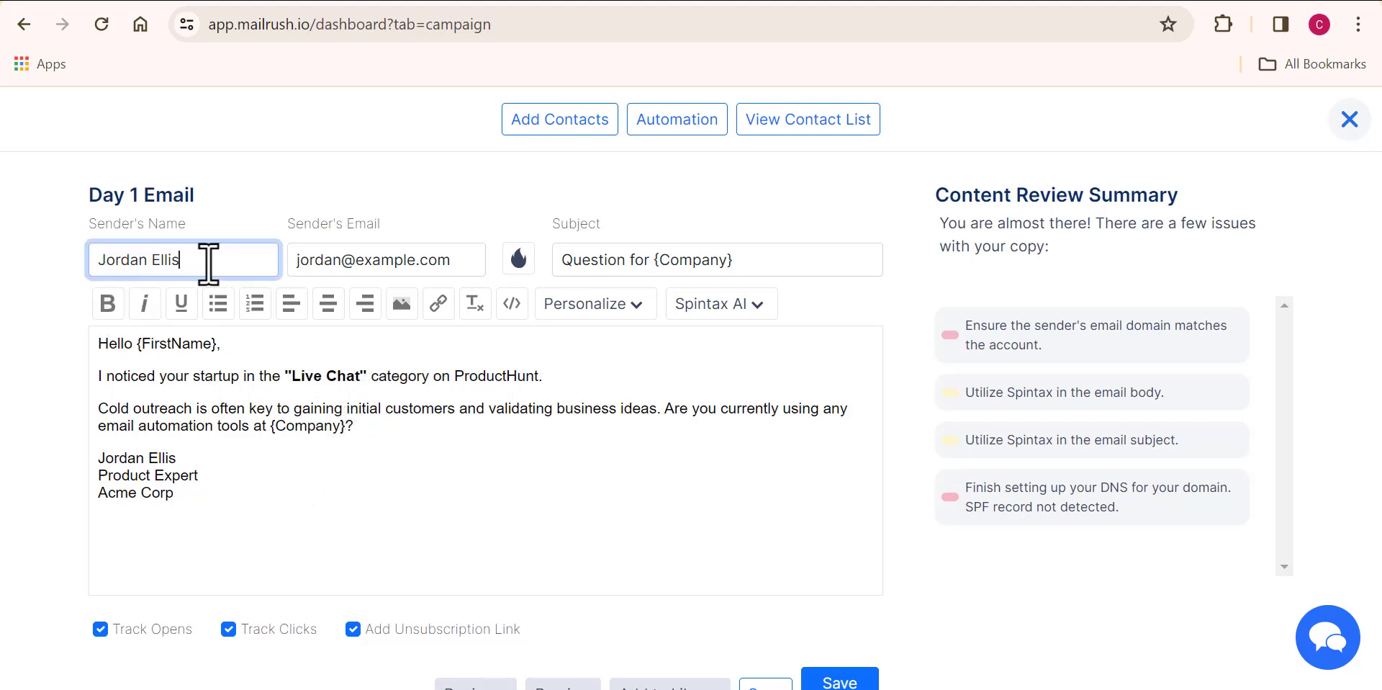
pyautogui.moveTo(75, 184); pyautogui.dragTo(223, 200)
pyautogui.click(223, 200)
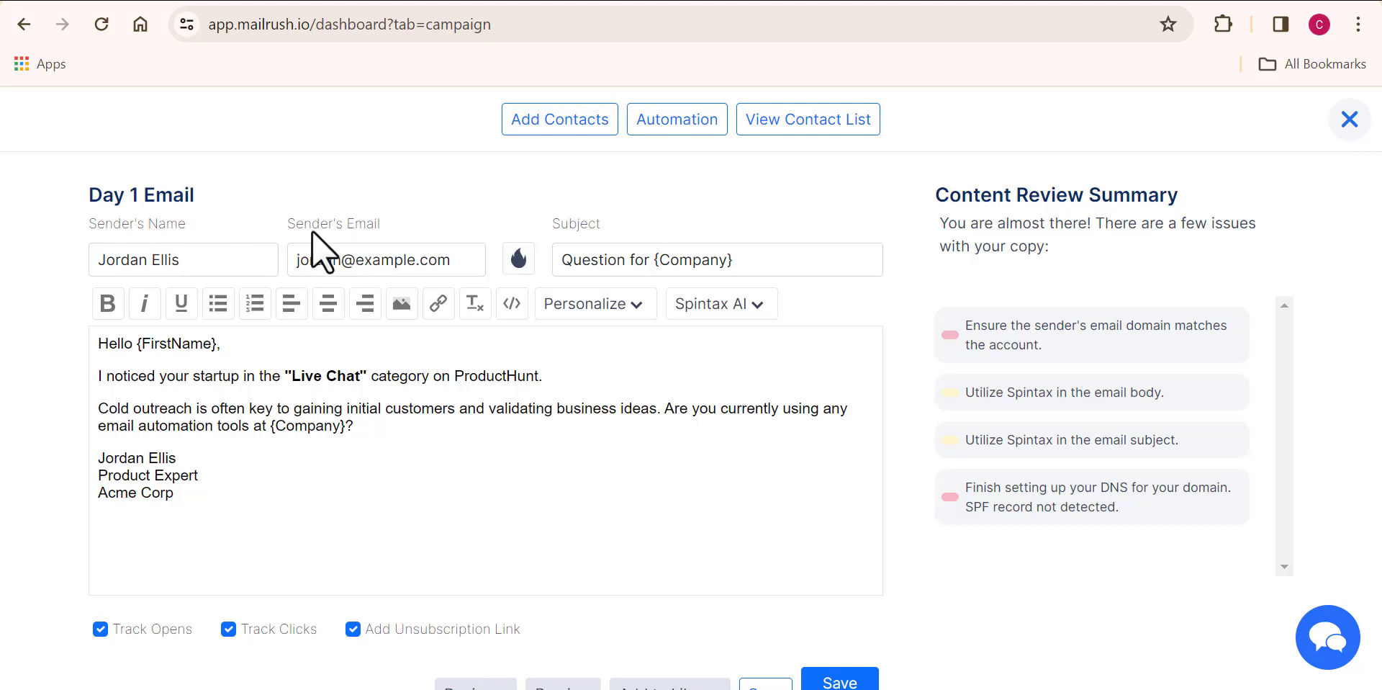
pyautogui.moveTo(375, 219); pyautogui.dragTo(403, 210)
pyautogui.click(408, 220)
pyautogui.moveTo(576, 259); pyautogui.dragTo(753, 254)
pyautogui.click(759, 258)
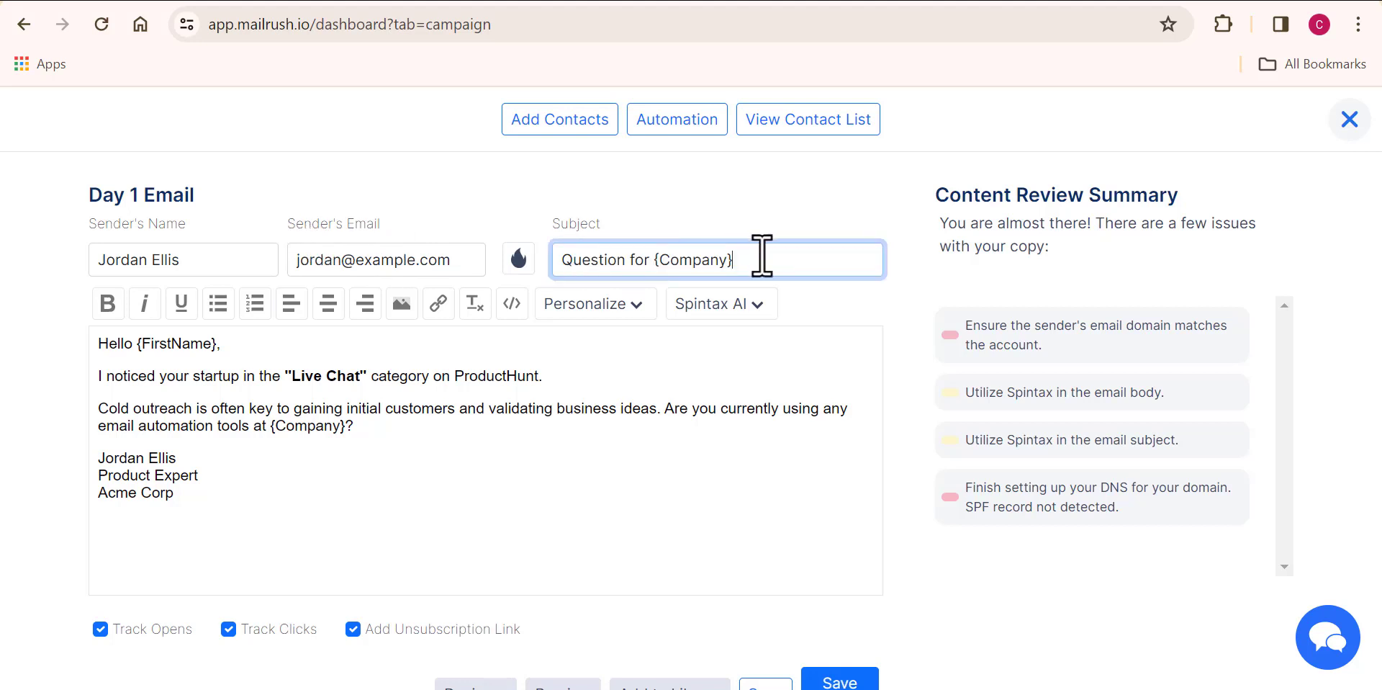
pyautogui.click(822, 201)
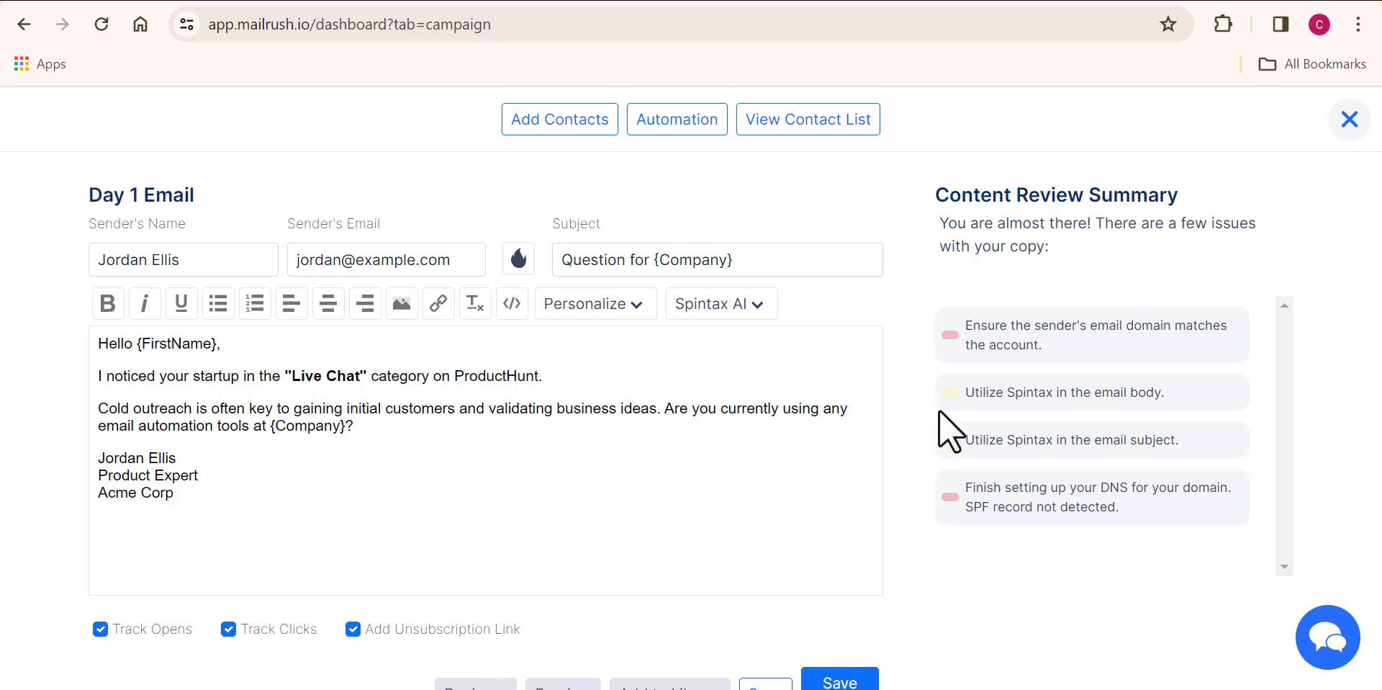
pyautogui.hotkey('ctrl', '-')
pyautogui.click(863, 623)
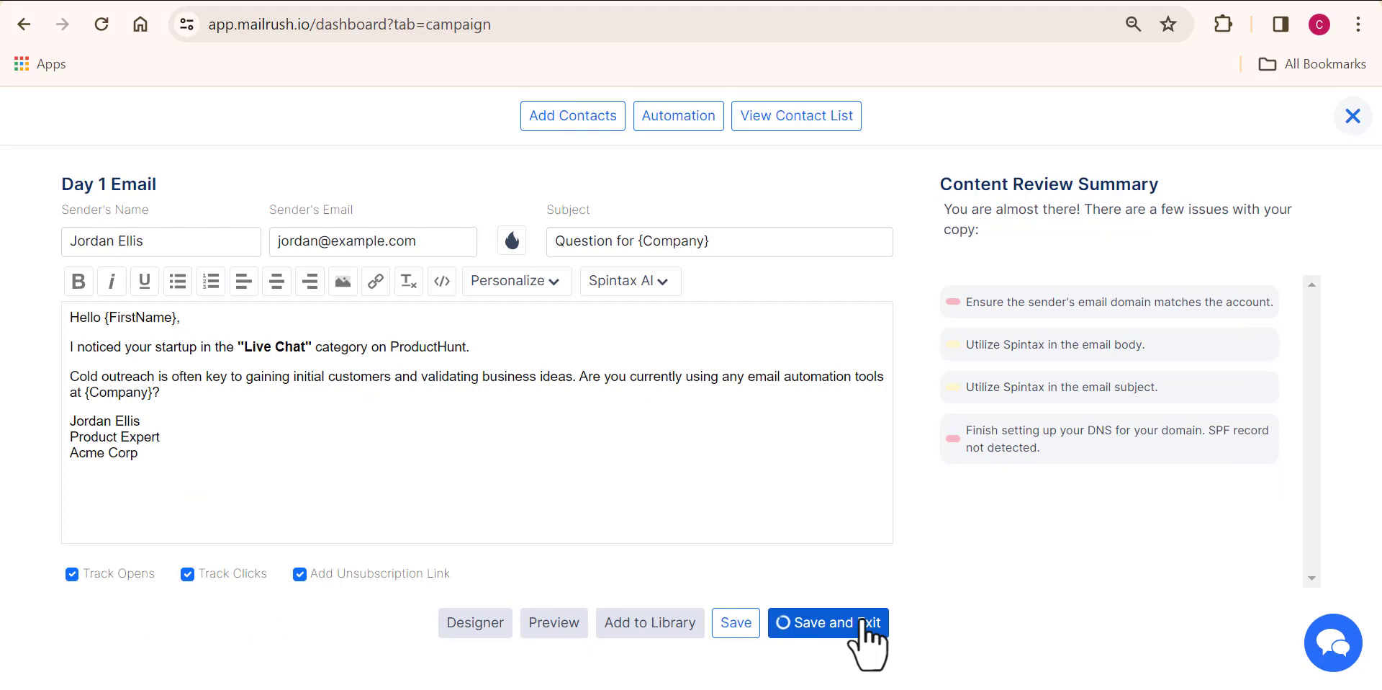
# - Review the campaign row's '...' options menu, then go to the mailrush.io/pricing page
pyautogui.click(1249, 341)
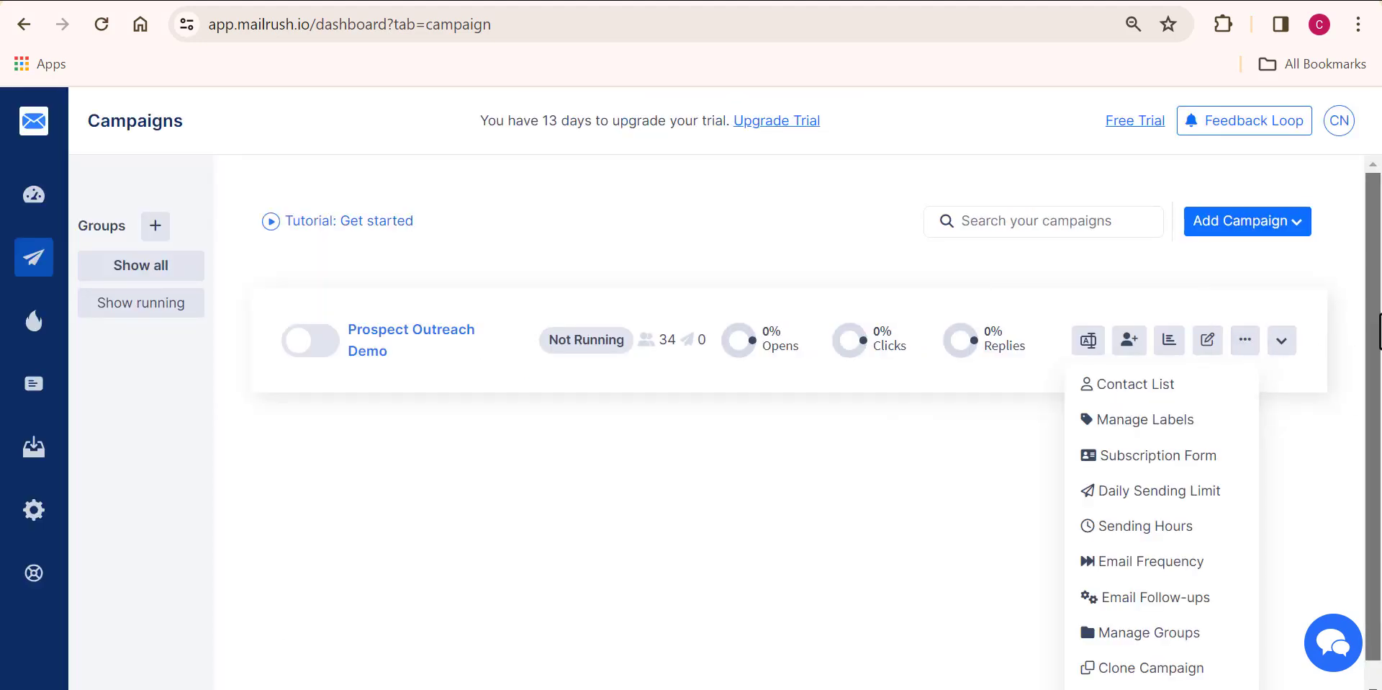
pyautogui.scroll(-1, 1376, 328)
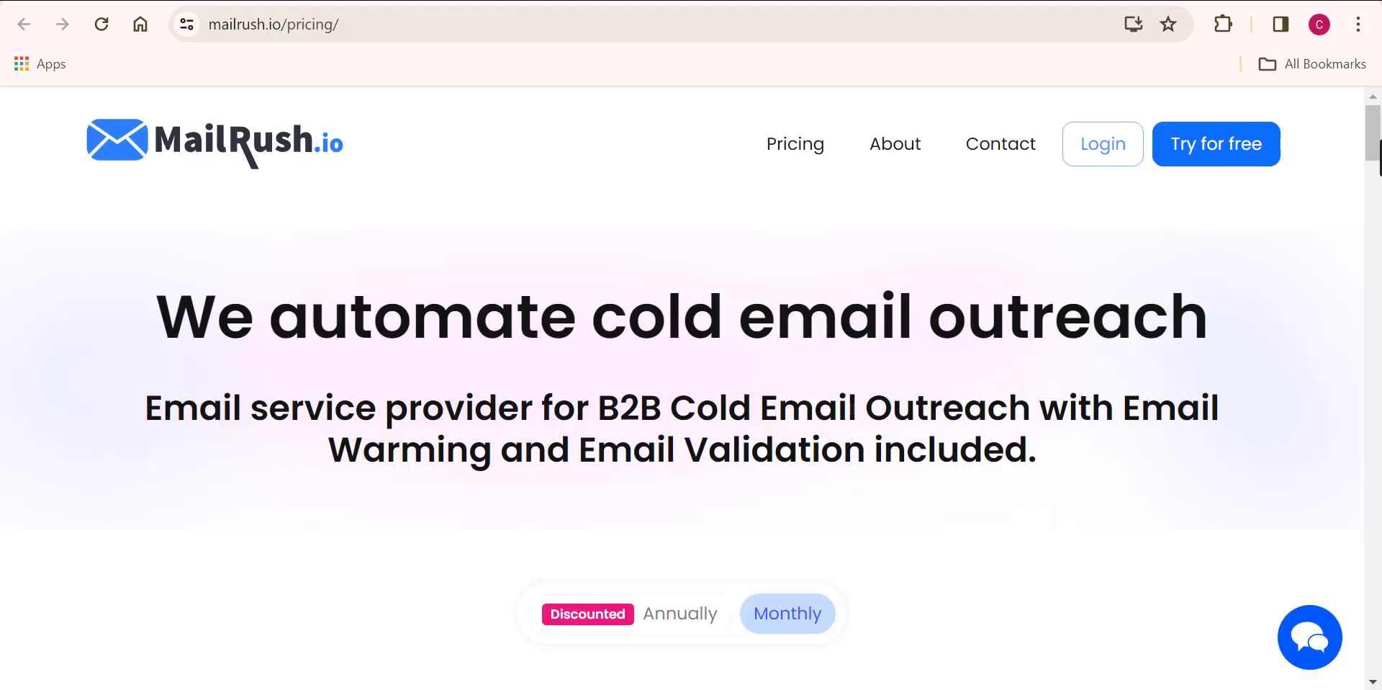
# - Scroll the pricing page to the Starter $19, Pro $29 and Premium $99 cards and comparison table
pyautogui.moveTo(1379, 141); pyautogui.dragTo(1379, 197)
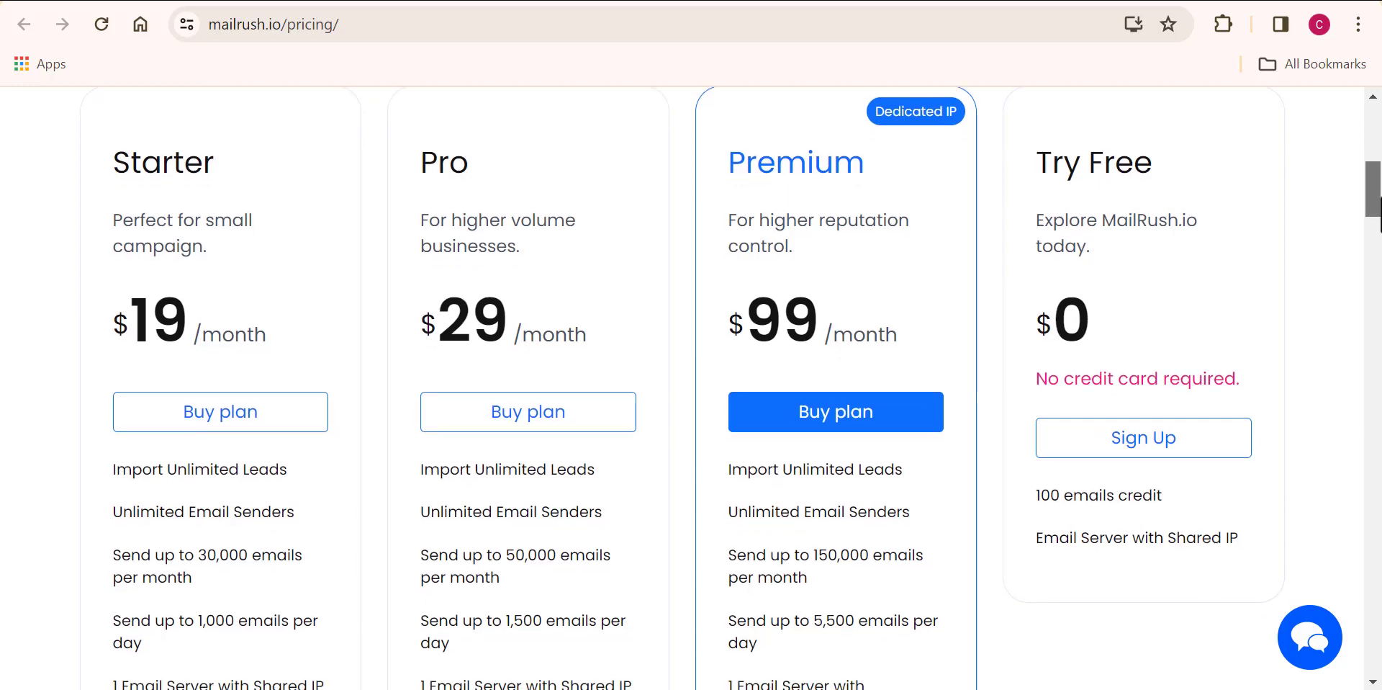
pyautogui.moveTo(1379, 198); pyautogui.dragTo(1379, 199)
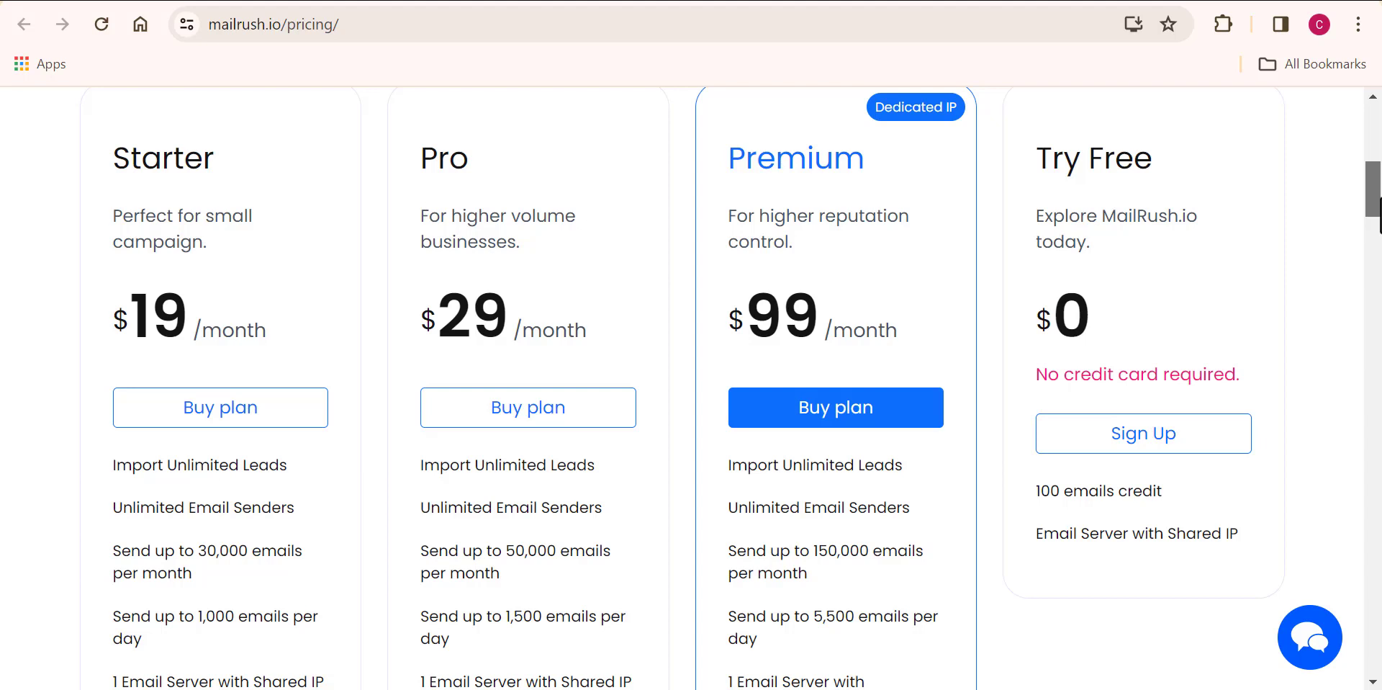